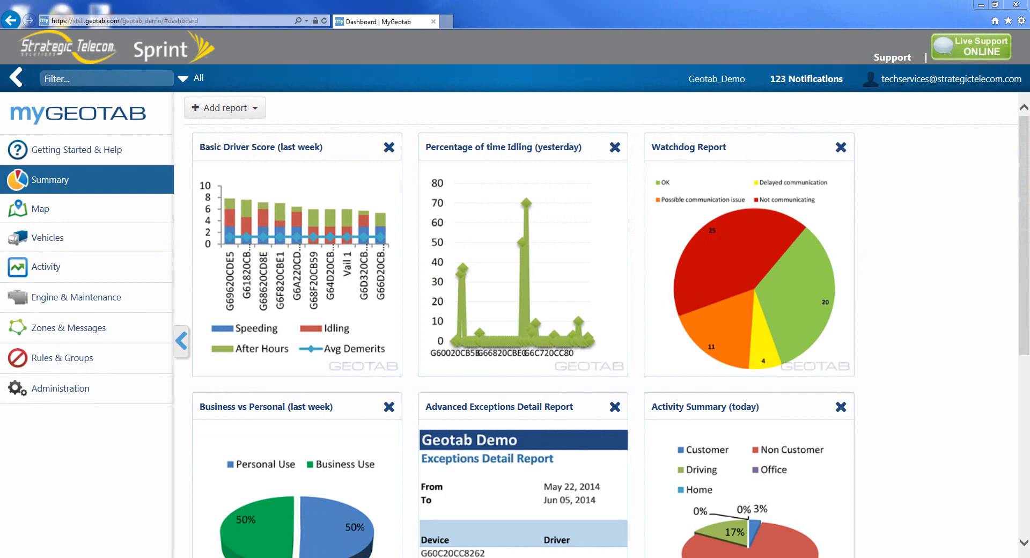
# - Open the map and search for the company's street address, then jump to the matching result
pyautogui.click(47, 212)
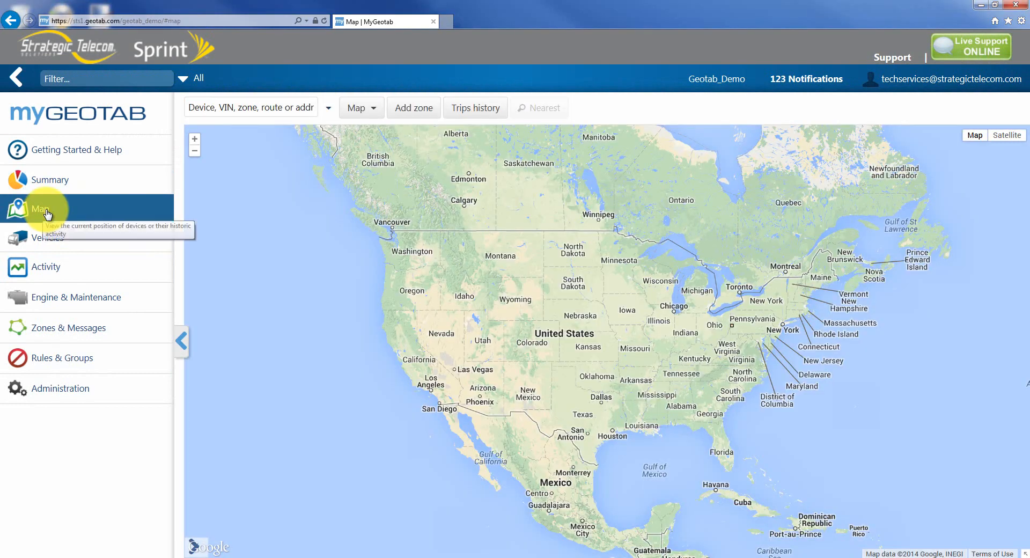
pyautogui.click(235, 110)
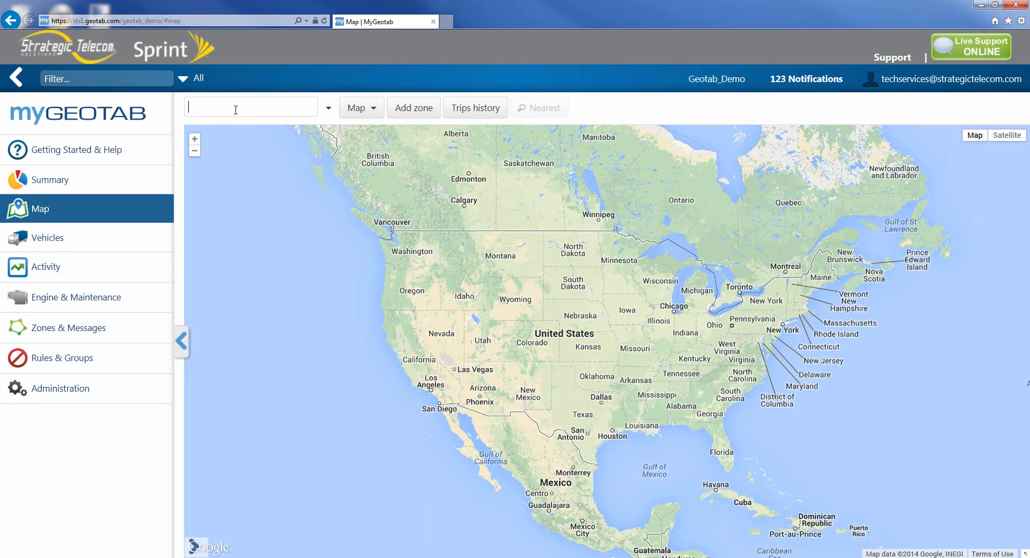
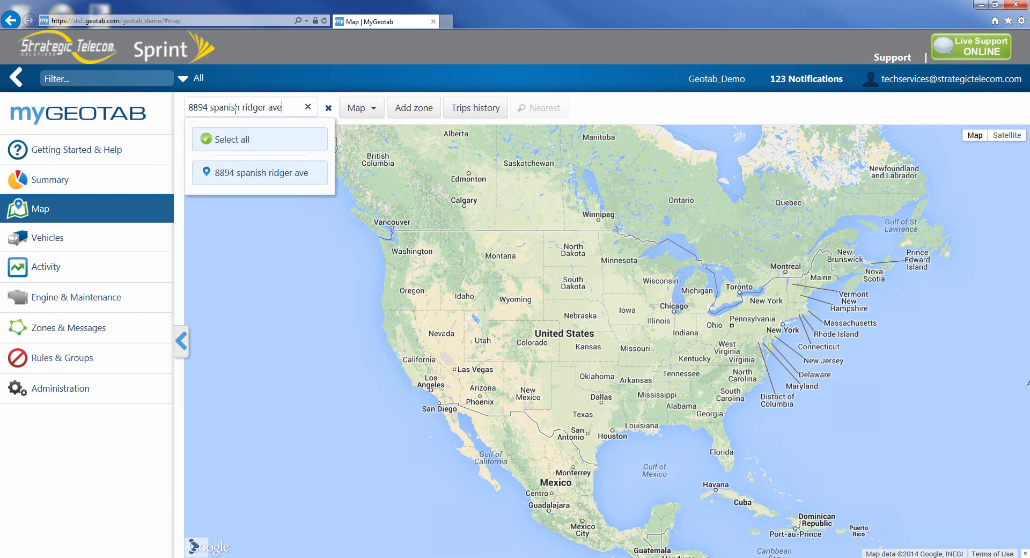
pyautogui.press('Left')
pyautogui.press('BackSpace')
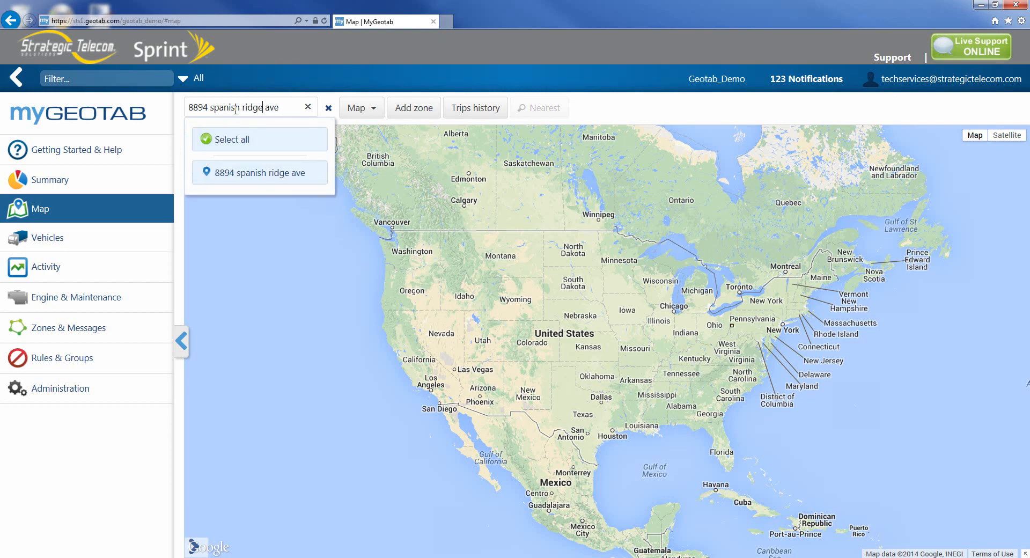
pyautogui.click(241, 177)
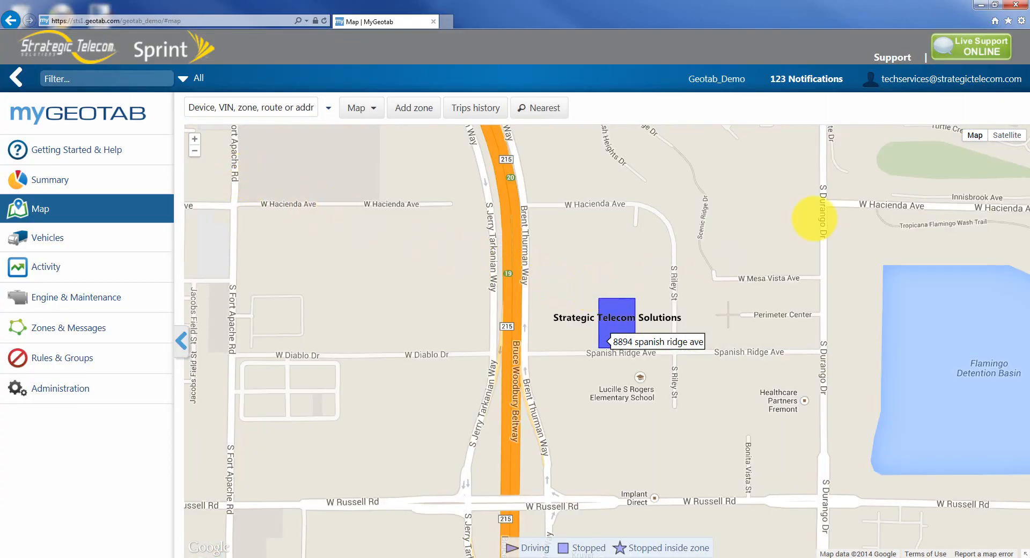
# - Switch the map to satellite imagery around the company location
pyautogui.click(1007, 136)
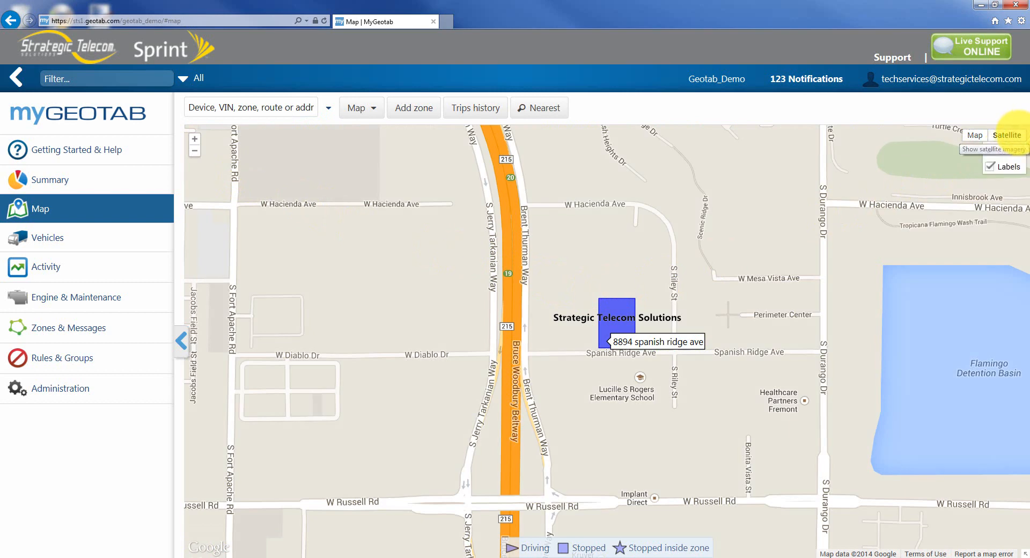
pyautogui.scroll(1, 654, 361)
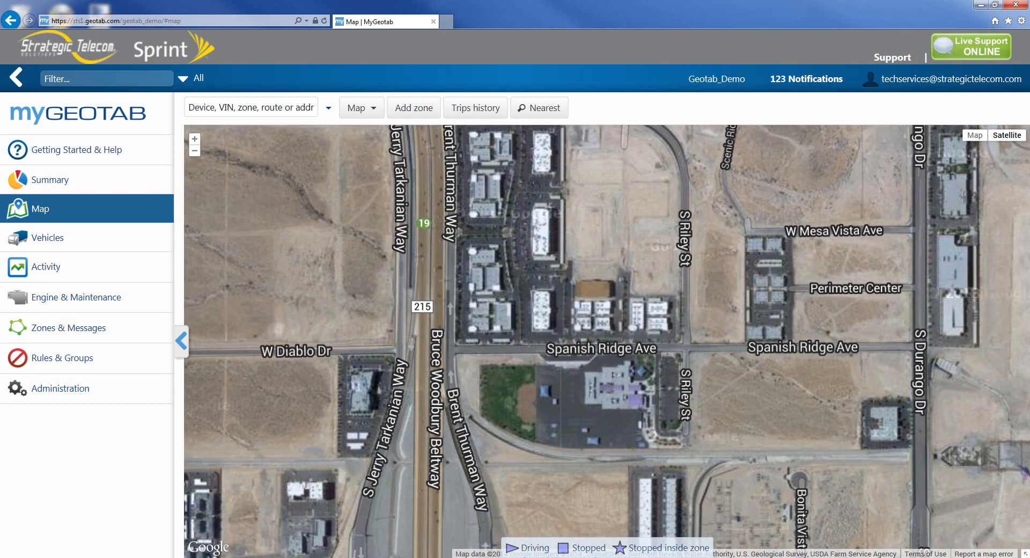
pyautogui.moveTo(589, 332)
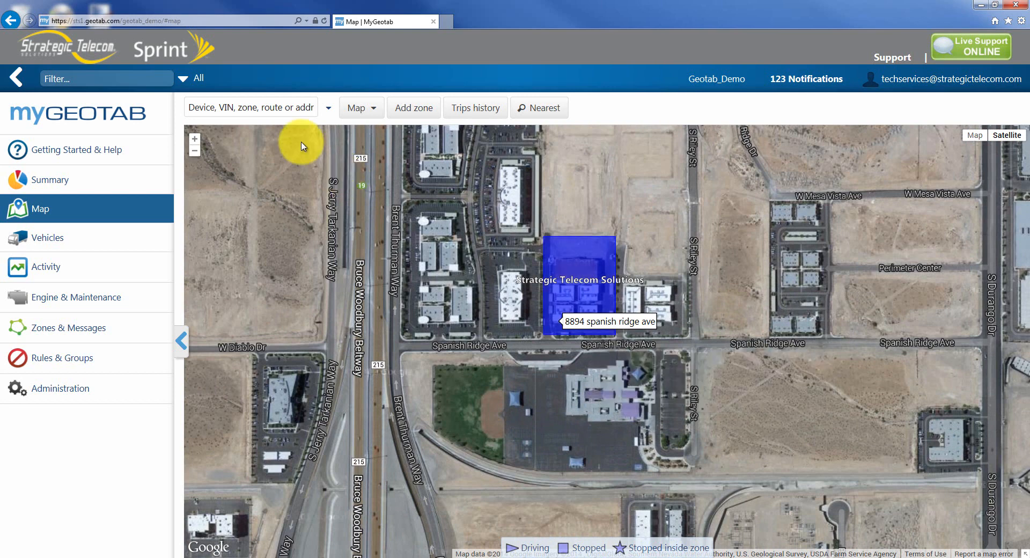
# - Search the map for strategic and inspect the street information for Spanish Ridge Ave
pyautogui.click(260, 110)
pyautogui.write('strategic')
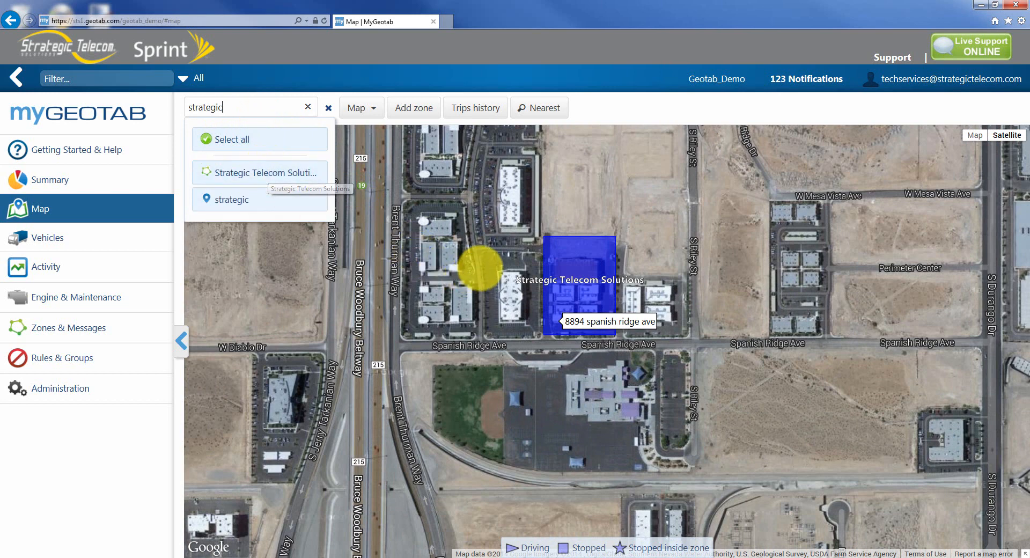
pyautogui.moveTo(460, 276); pyautogui.dragTo(579, 282)
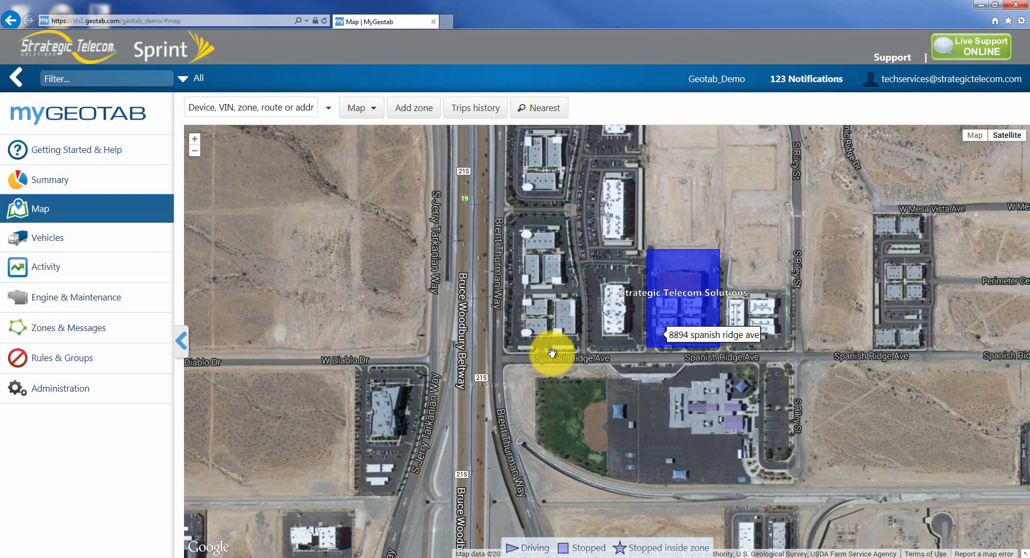
pyautogui.click(578, 352)
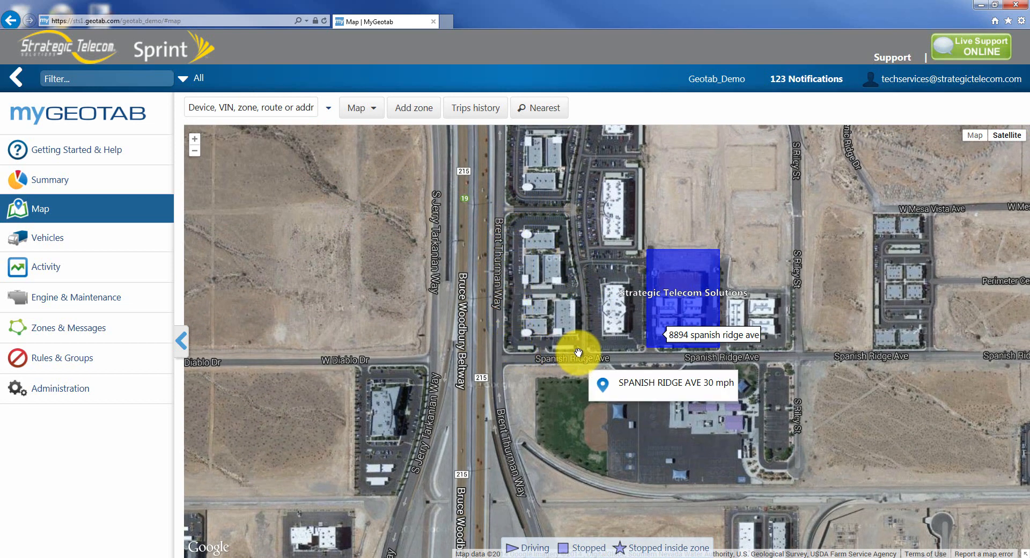
# - Start adding a new zone and place its first corner points along the block's west side
pyautogui.click(414, 110)
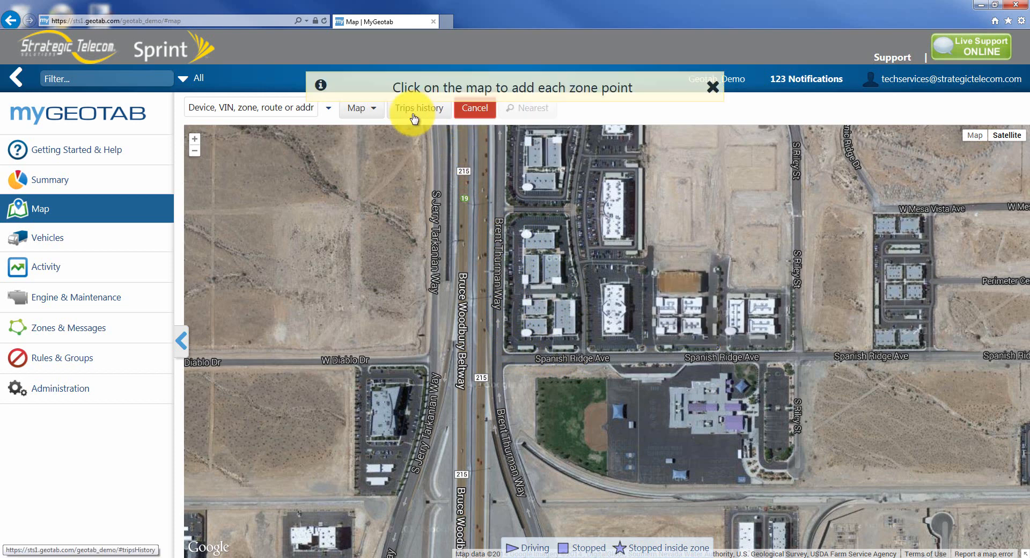
pyautogui.click(508, 216)
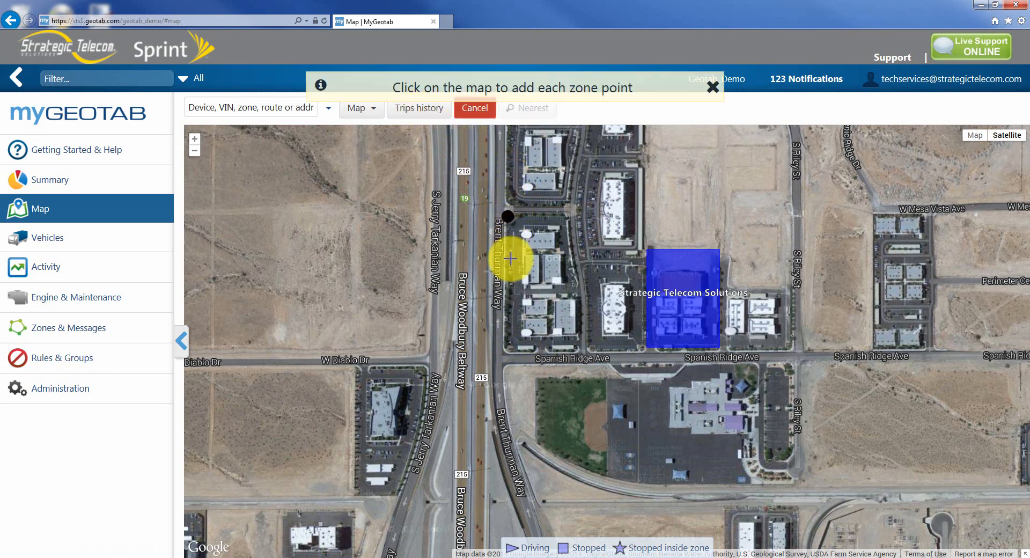
pyautogui.click(507, 350)
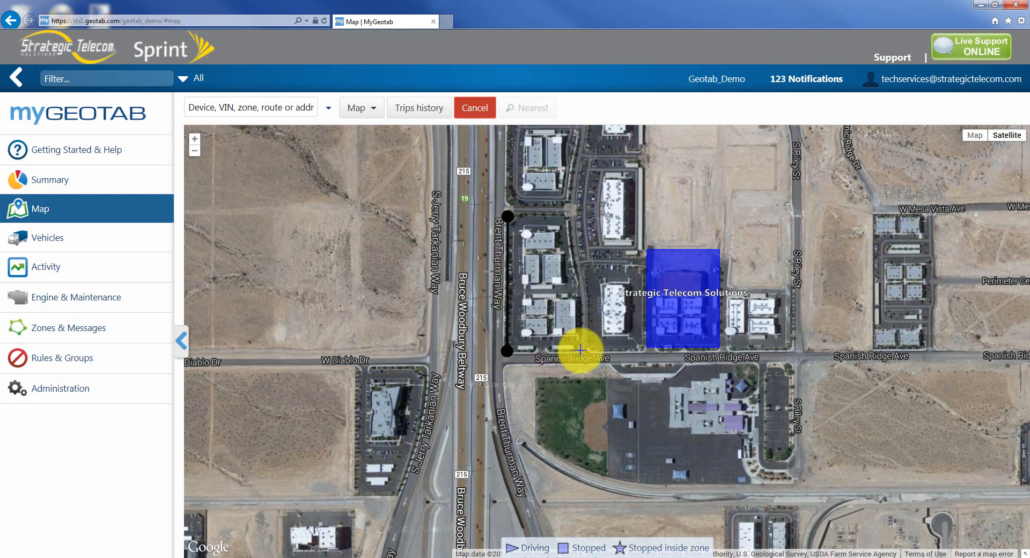
# - Reposition the zone's southeast corner onto Spanish Ridge Ave and add a point up the block's east side
pyautogui.scroll(2, 582, 348)
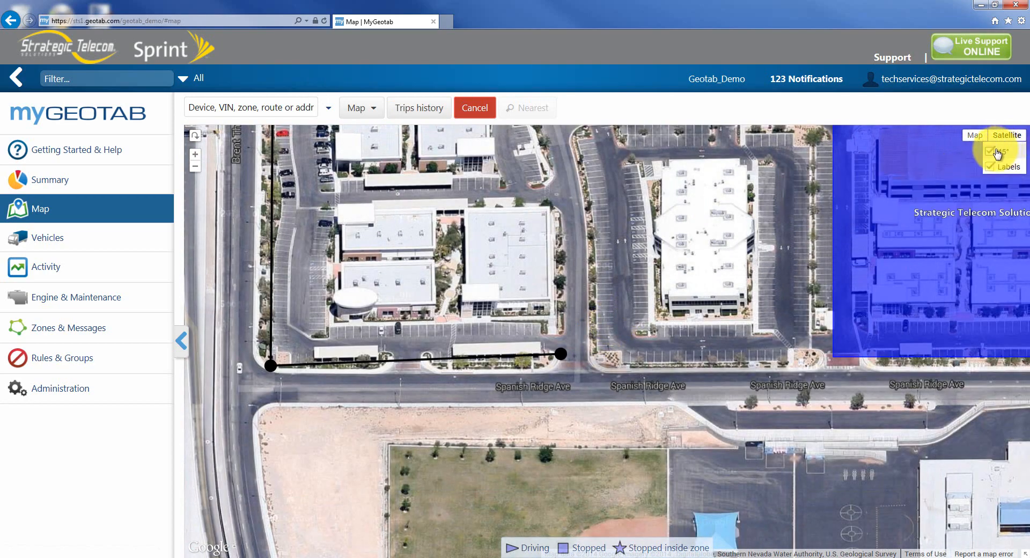
pyautogui.click(996, 154)
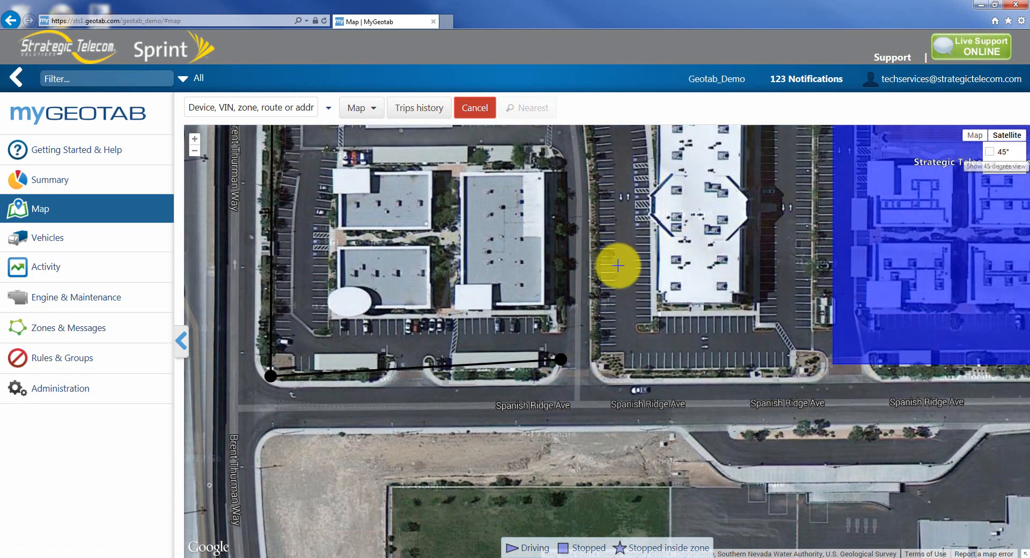
pyautogui.moveTo(561, 358); pyautogui.dragTo(555, 370)
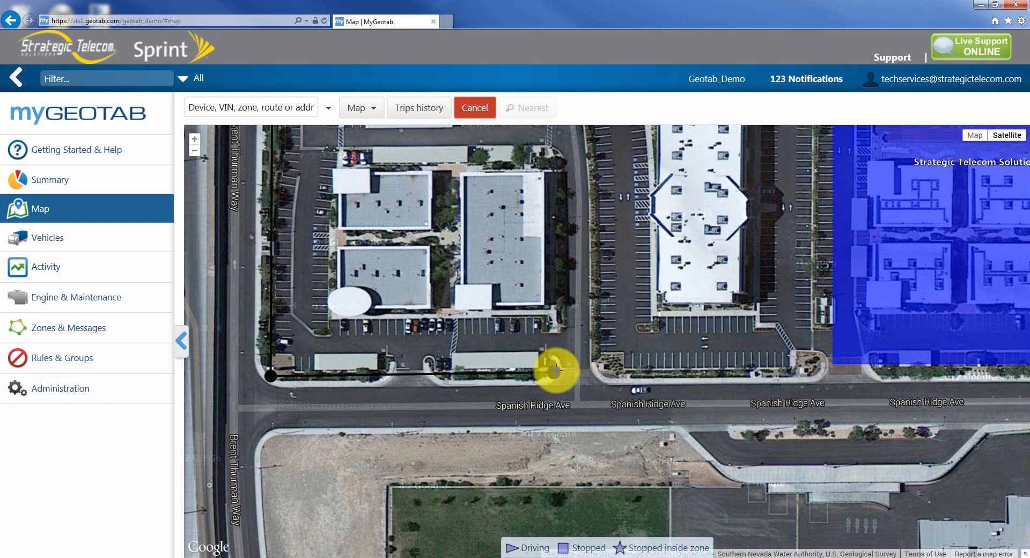
pyautogui.click(561, 174)
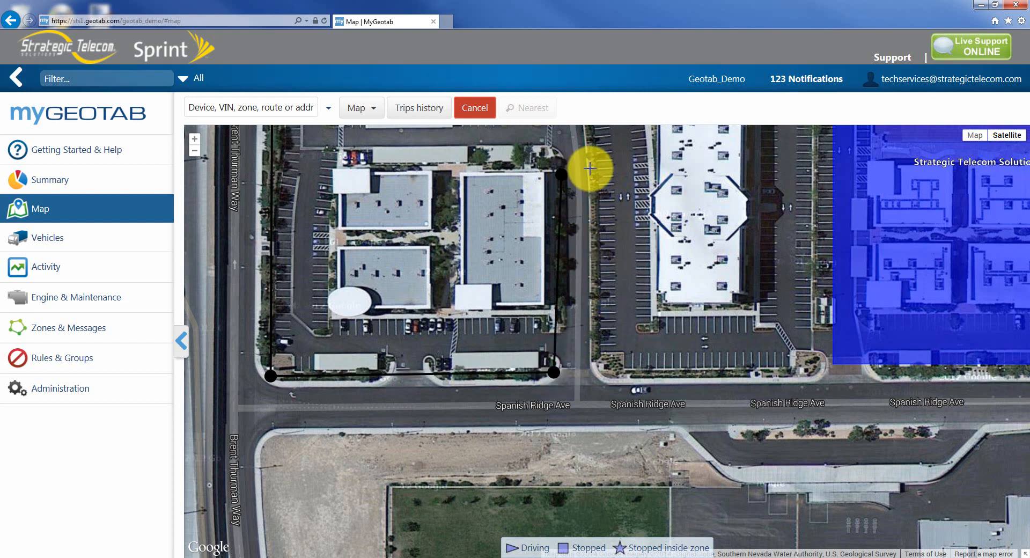
# - Continue placing zone points northward along the east side of the block
pyautogui.moveTo(590, 169); pyautogui.dragTo(609, 414)
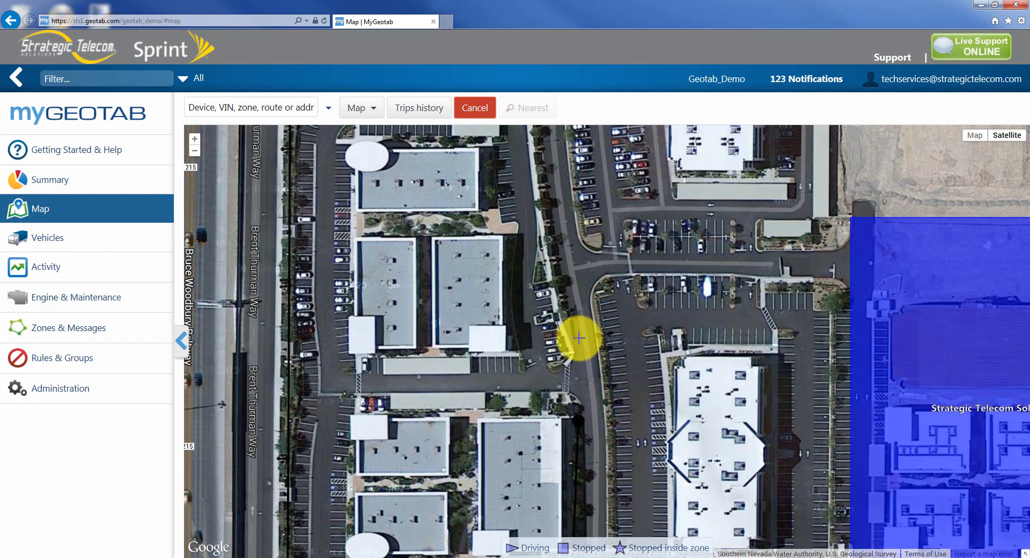
pyautogui.click(569, 328)
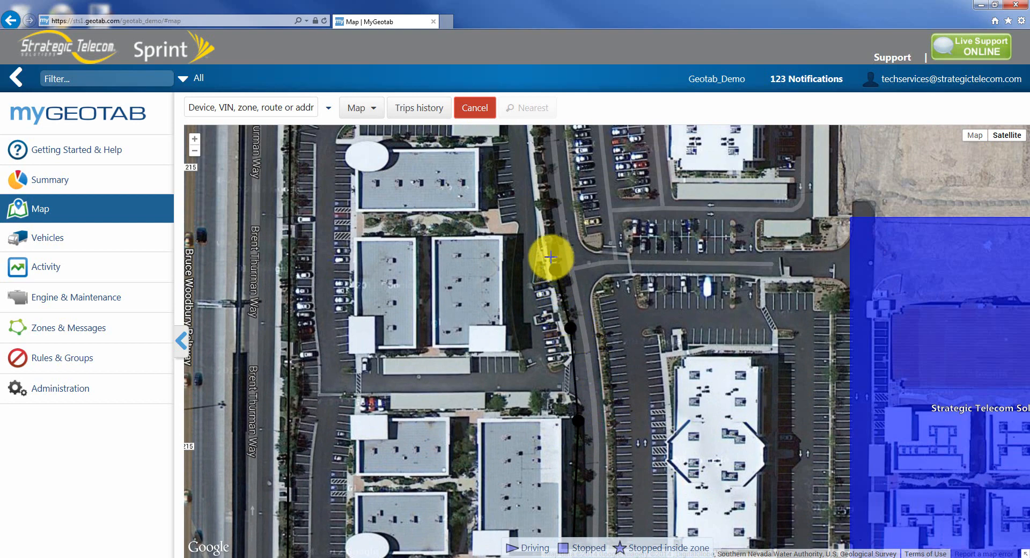
pyautogui.click(545, 224)
pyautogui.click(534, 157)
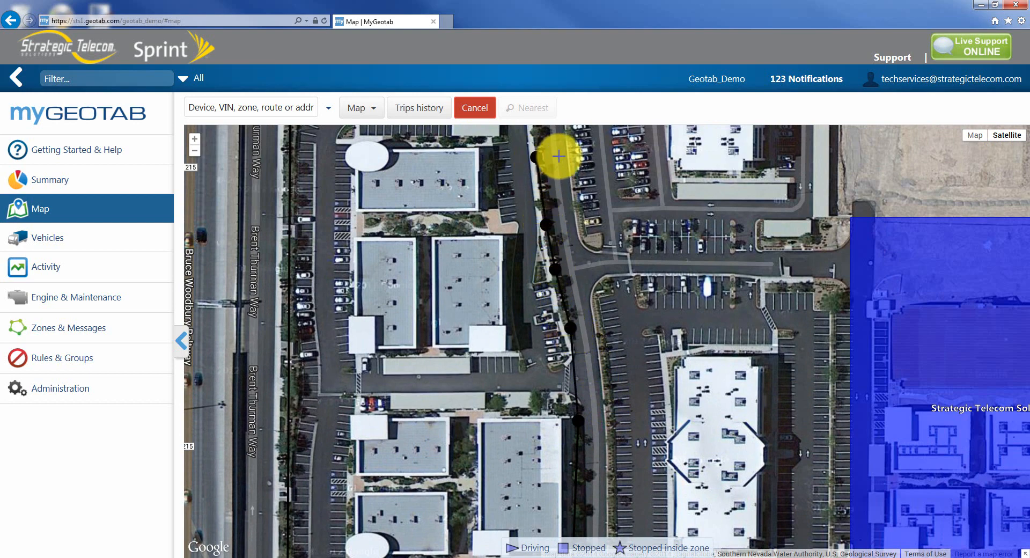
pyautogui.moveTo(558, 156); pyautogui.dragTo(568, 287)
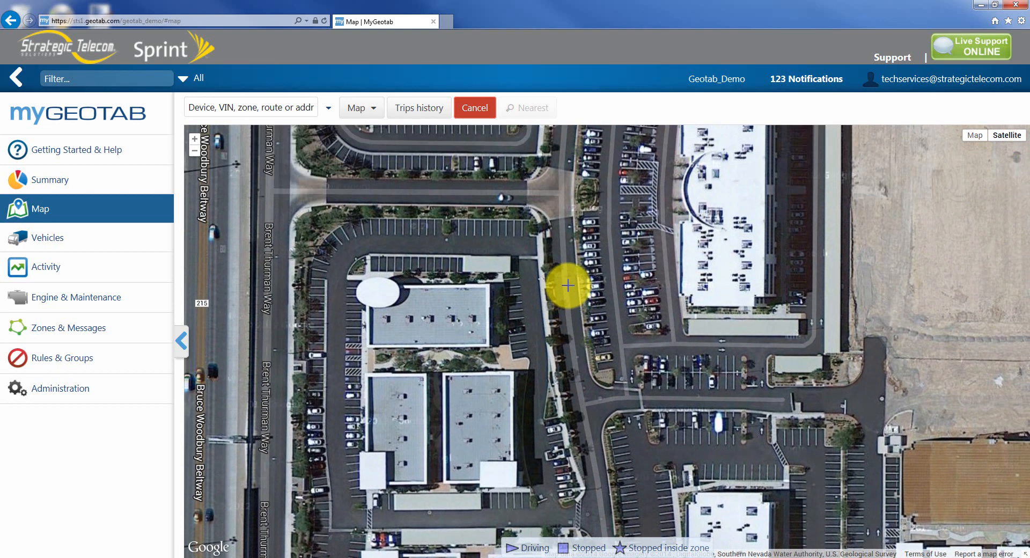
# - Place points along the block's north edge and close the zone at its starting point
pyautogui.click(548, 260)
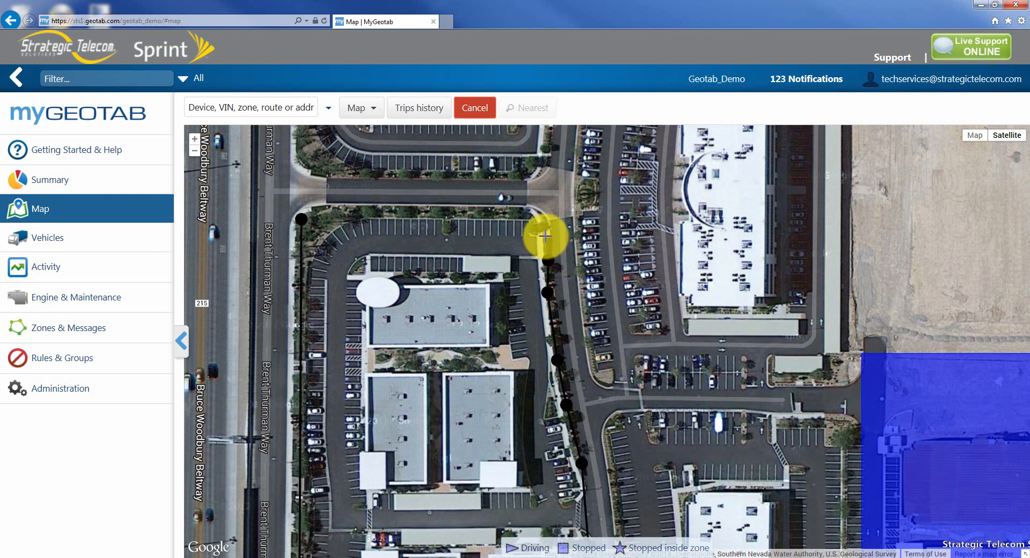
pyautogui.click(524, 211)
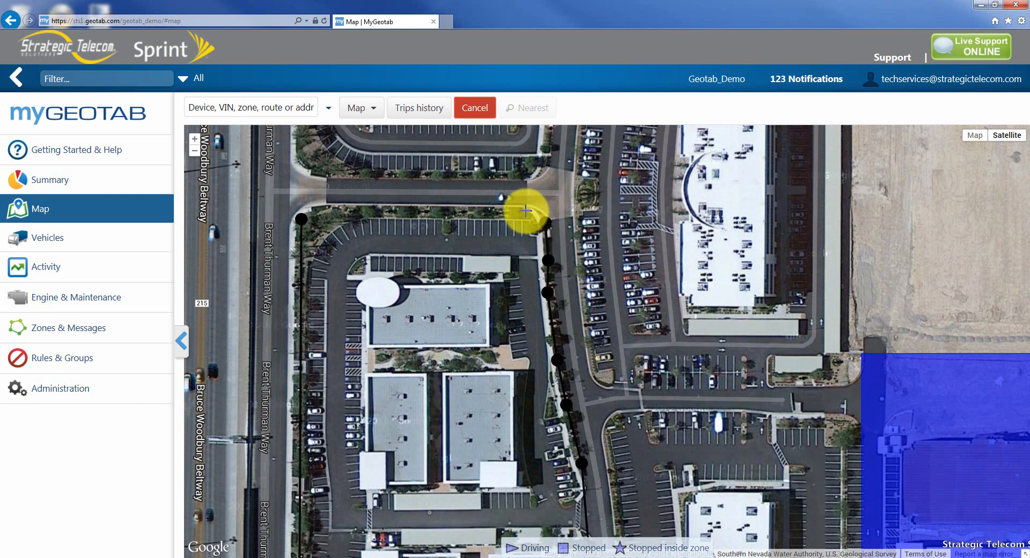
pyautogui.click(391, 210)
pyautogui.click(334, 209)
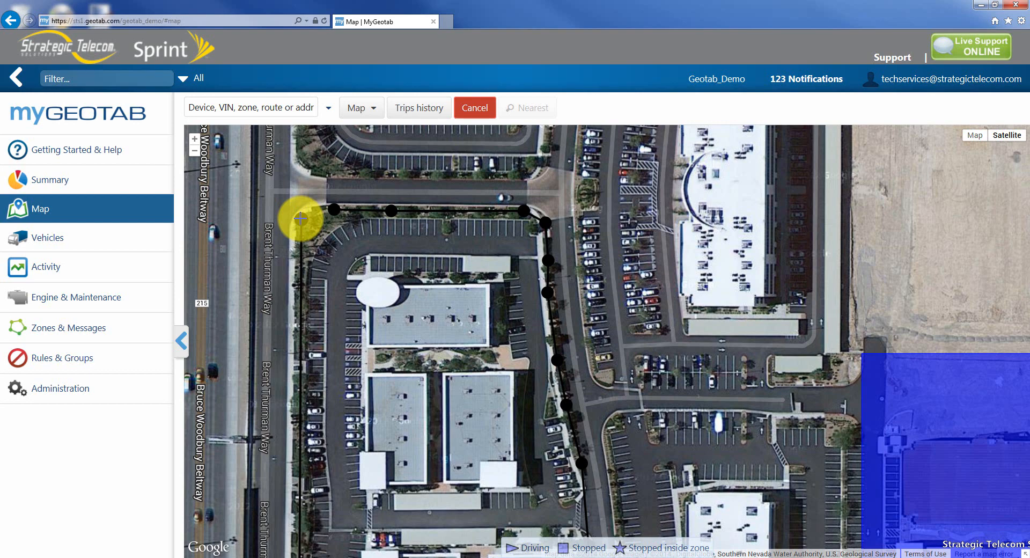
pyautogui.click(300, 218)
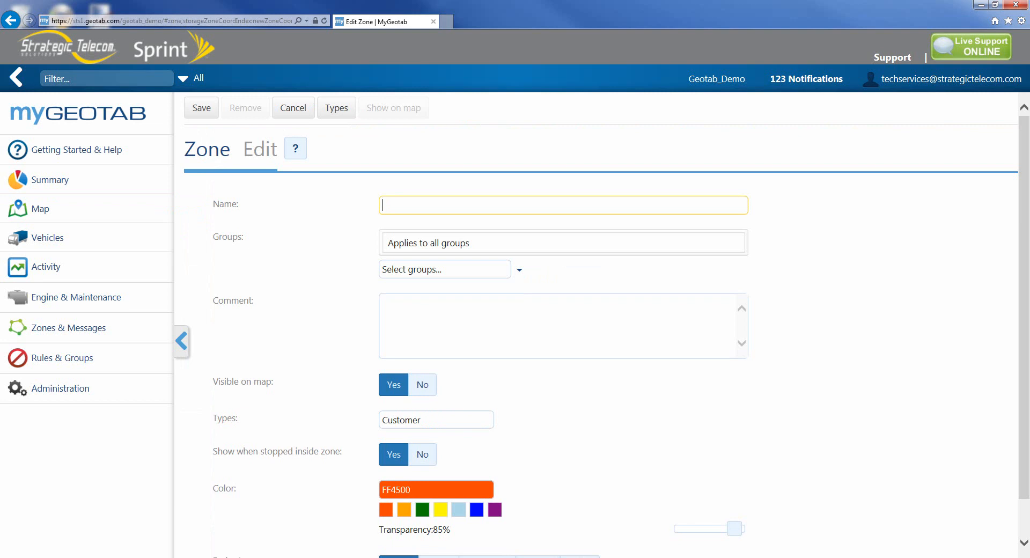
# - Name the zone Job site followed by the job number, correcting the capitalisation of Job
pyautogui.write('JOb site')
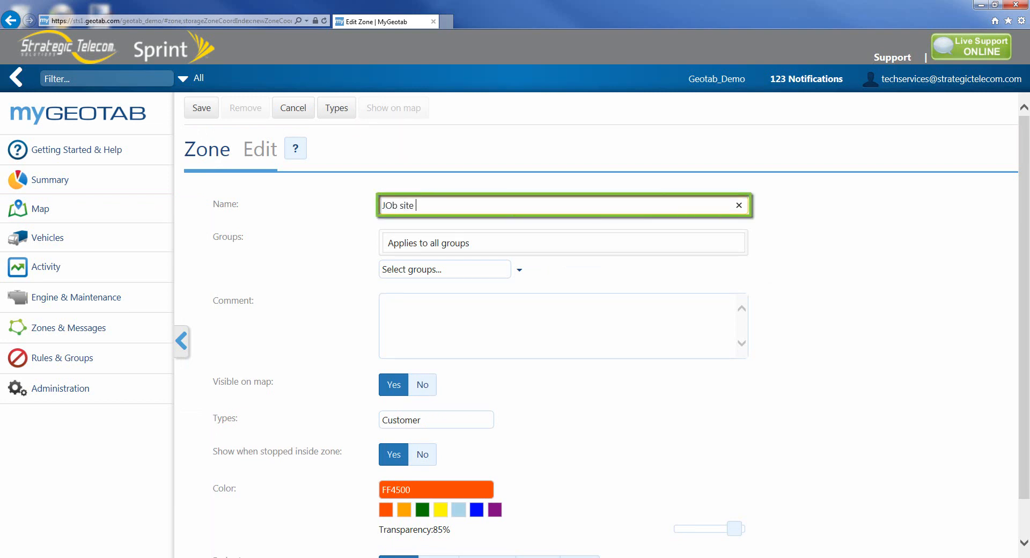
pyautogui.write(' 324892756')
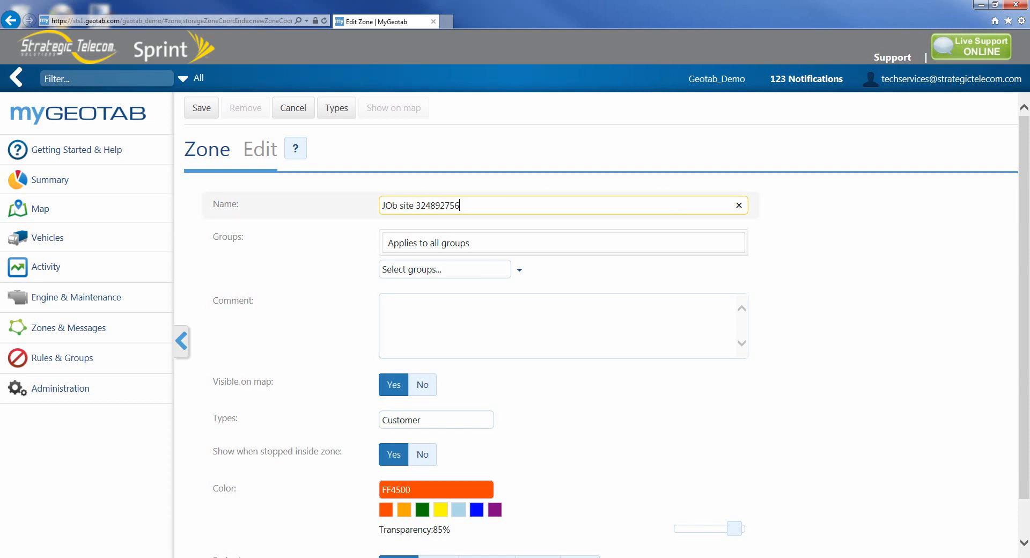
pyautogui.click(390, 206)
pyautogui.press('BackSpace')
pyautogui.write('o')
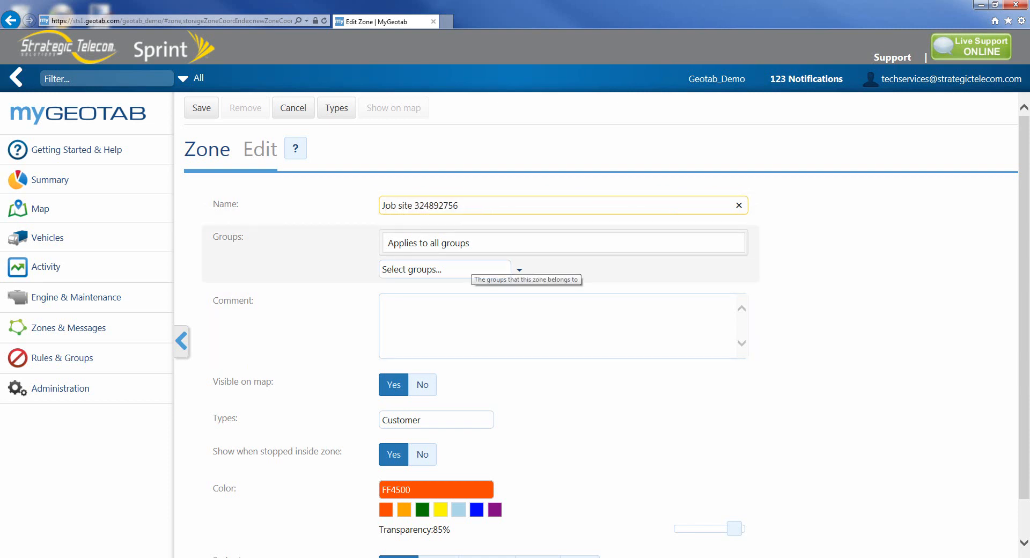
# - Assign the zone to the South group
pyautogui.click(470, 268)
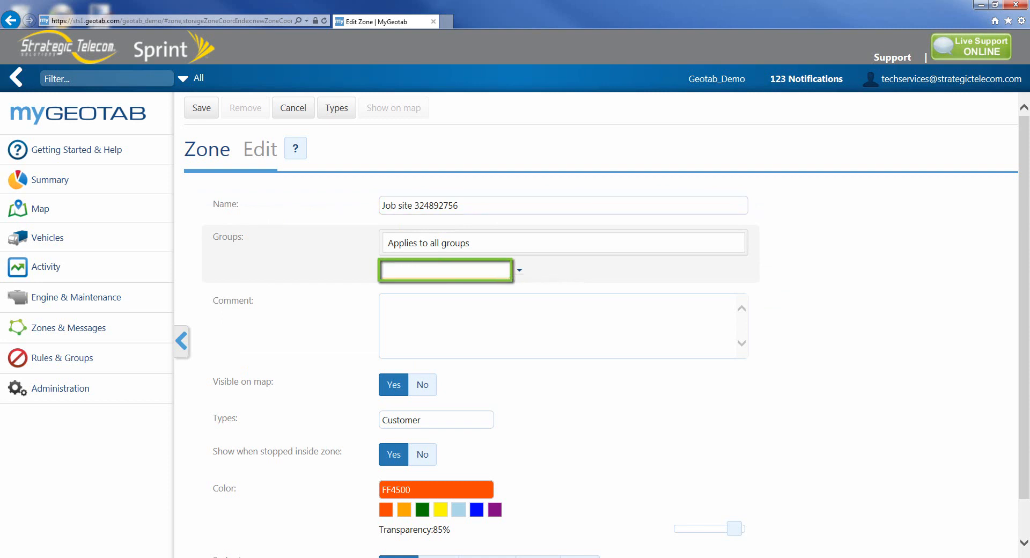
pyautogui.write('south')
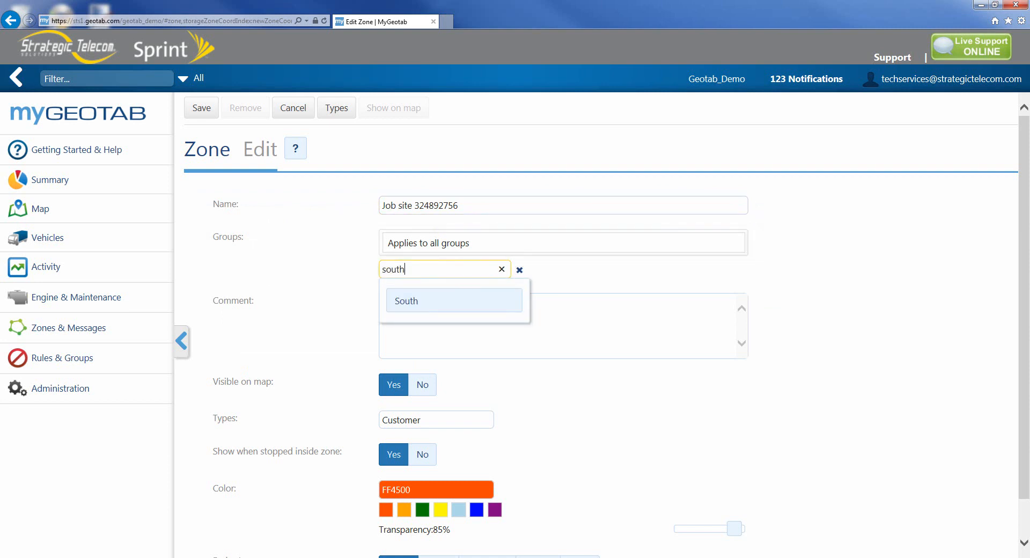
pyautogui.press('Return')
# - Enter a comment reading Account: followed by the customer's account number
pyautogui.click(515, 337)
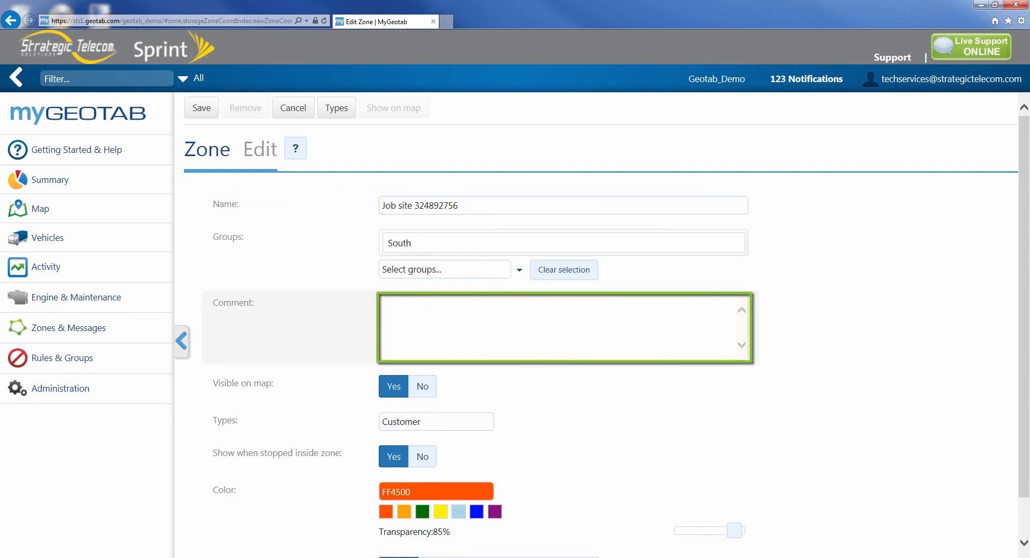
pyautogui.write('Account')
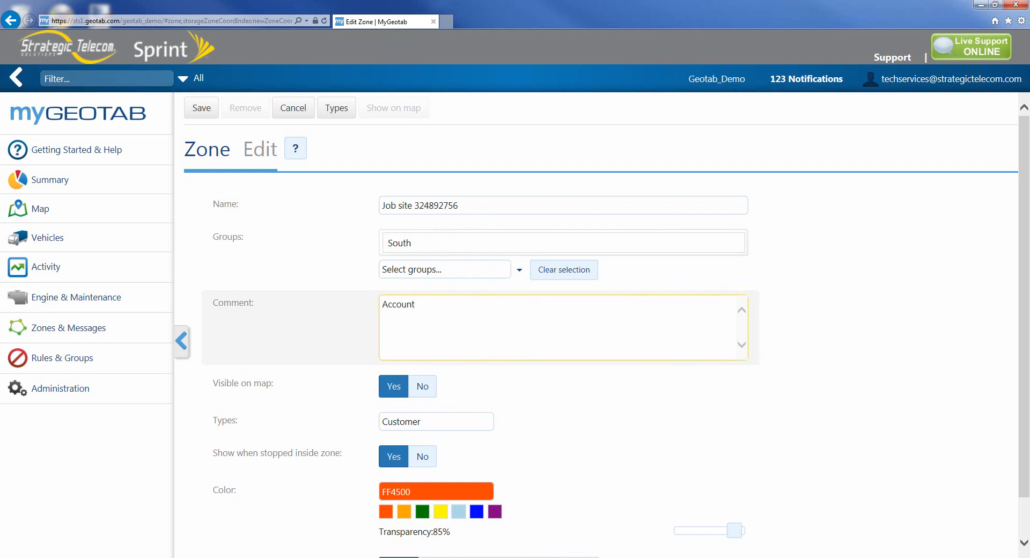
pyautogui.press('Tab')
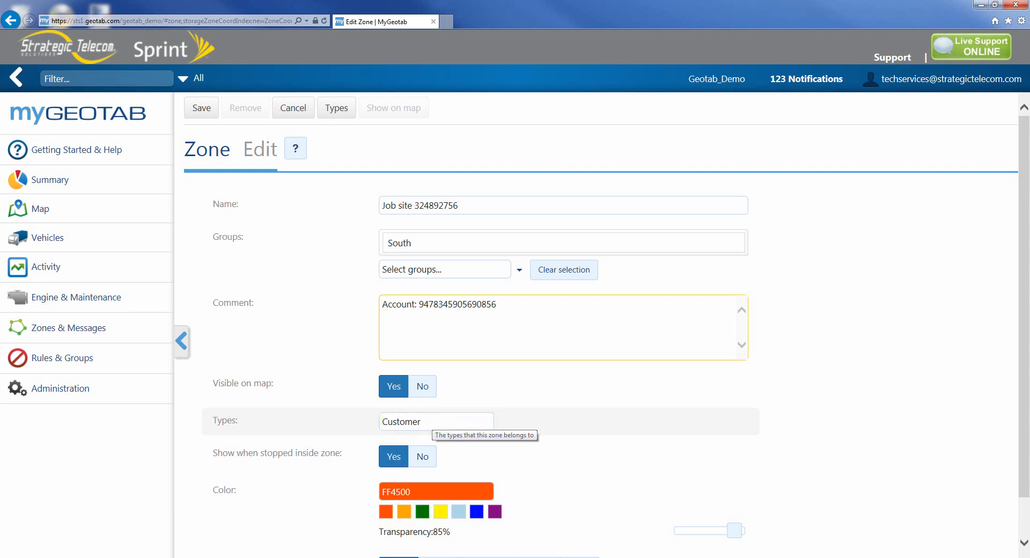
# - Set the zone's type to Bank only, removing Customer from the types
pyautogui.click(432, 421)
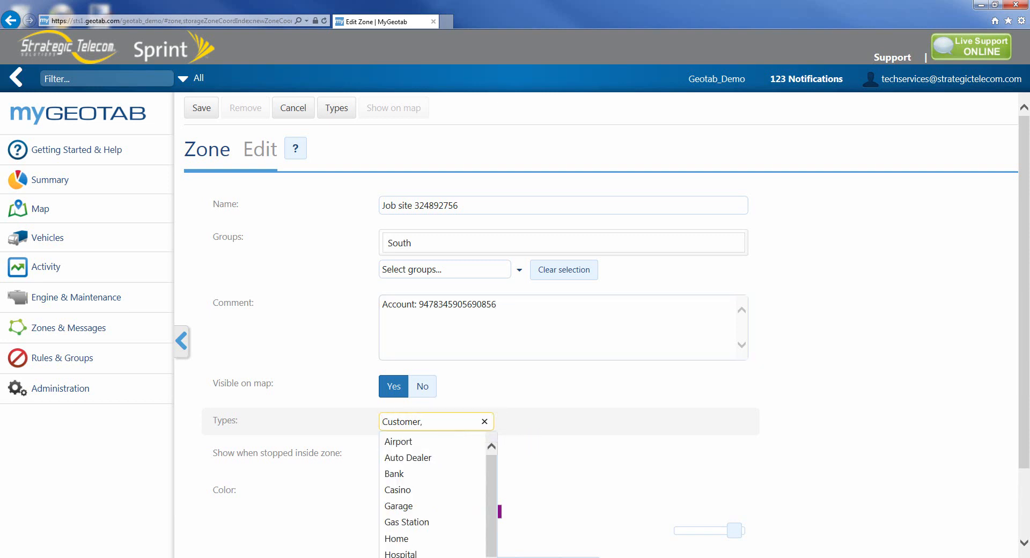
pyautogui.press('Down')
pyautogui.press('Down')
pyautogui.press('Down')
pyautogui.press('Down')
pyautogui.press('Down')
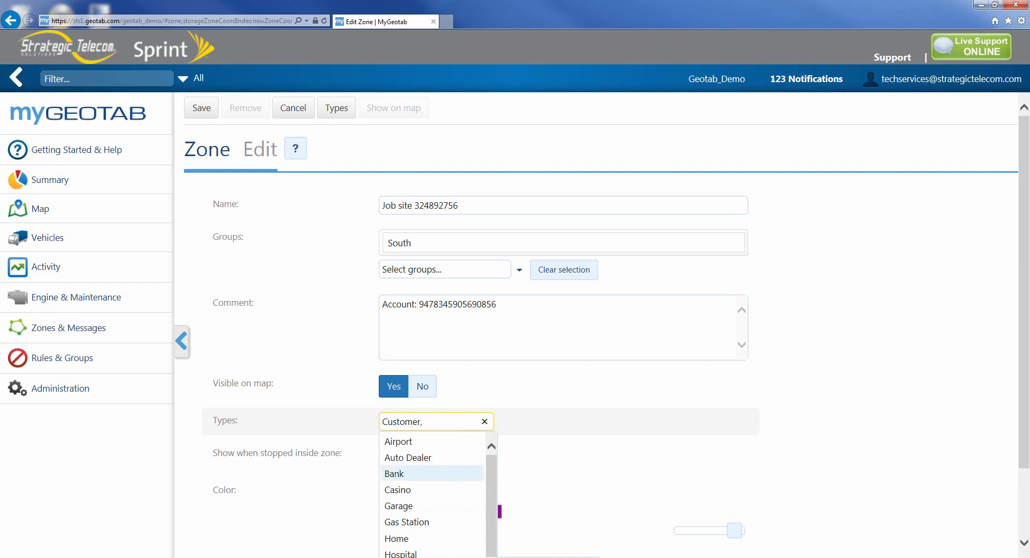
pyautogui.press('Down')
pyautogui.press('Down')
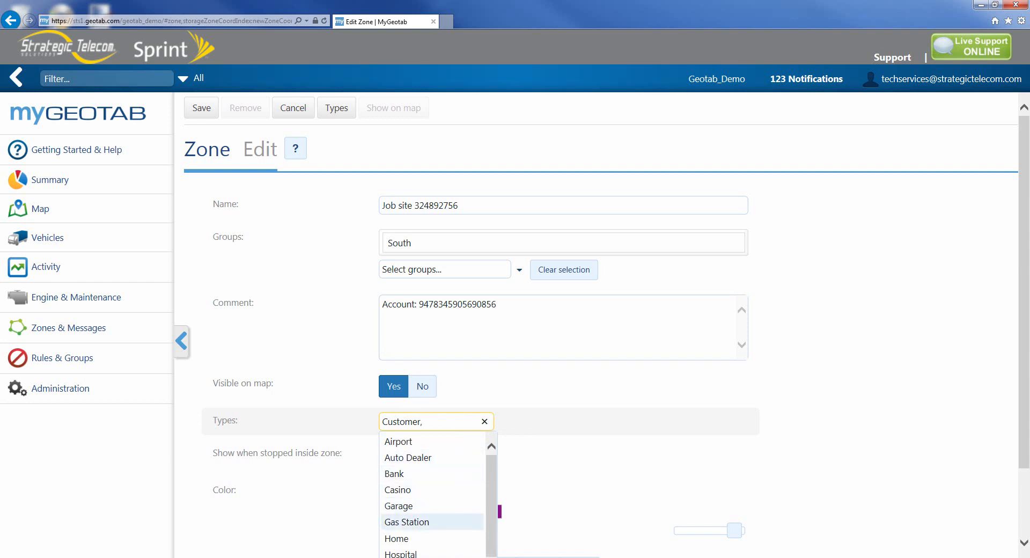
pyautogui.press('Up')
pyautogui.press('Up')
pyautogui.press('Up')
pyautogui.press('Up')
pyautogui.press('Return')
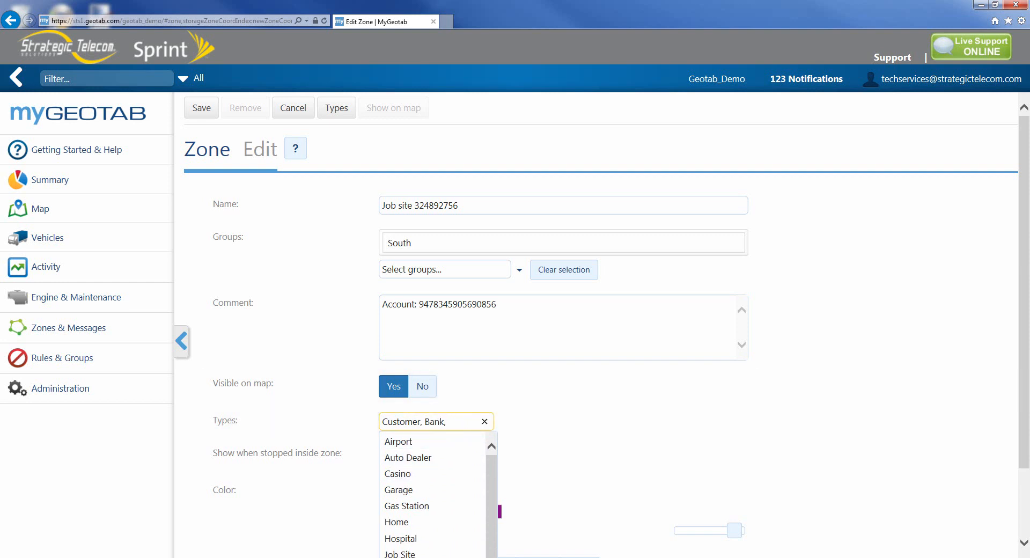
pyautogui.doubleClick(419, 421)
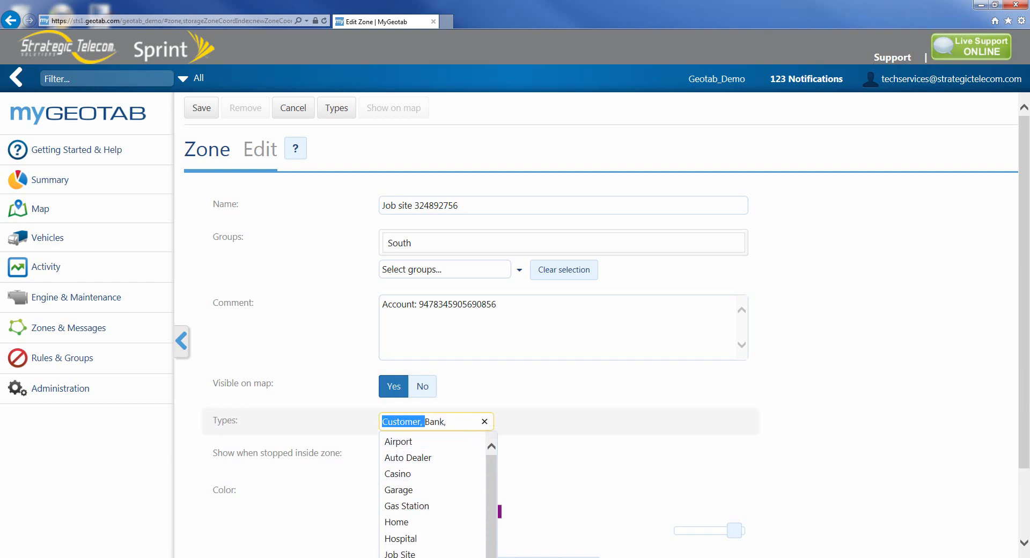
pyautogui.press('BackSpace')
pyautogui.click(794, 384)
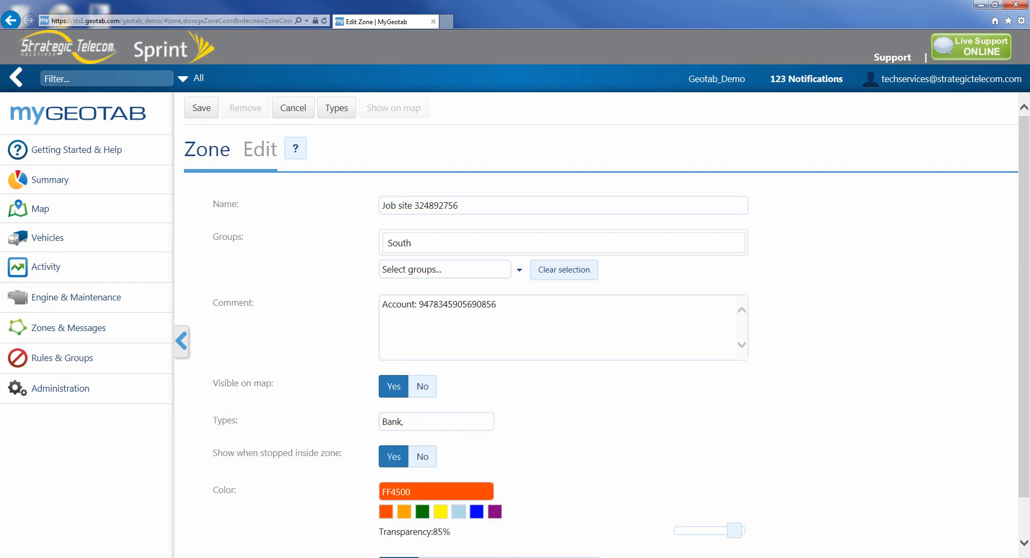
# - Set the zone colour to yellow and save the zone
pyautogui.scroll(-1, 794, 384)
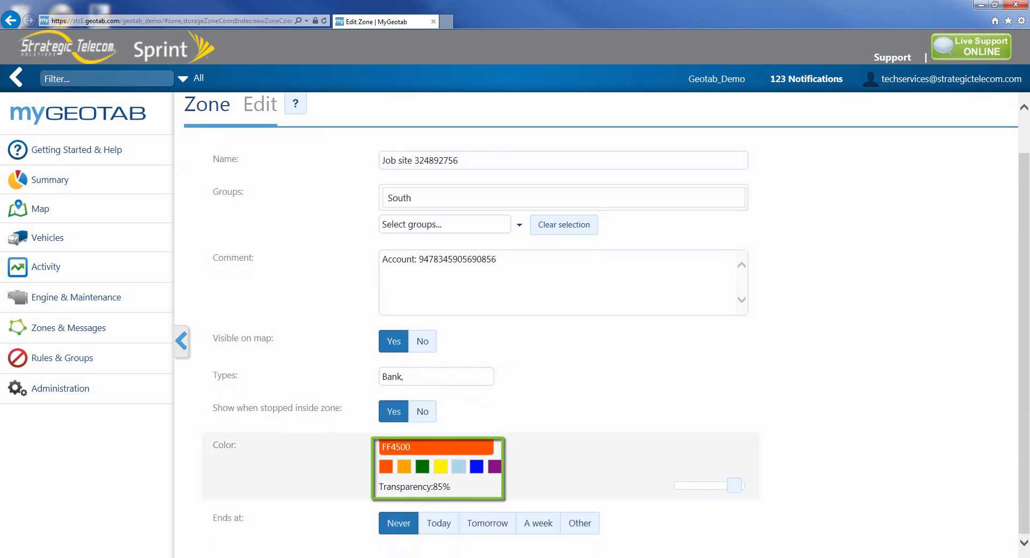
pyautogui.click(441, 466)
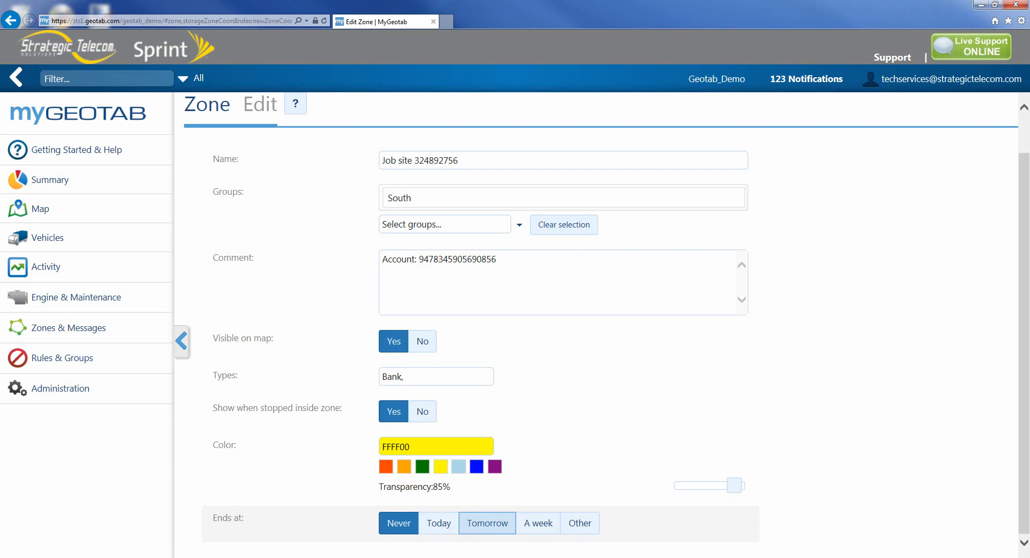
pyautogui.scroll(1, 343, 268)
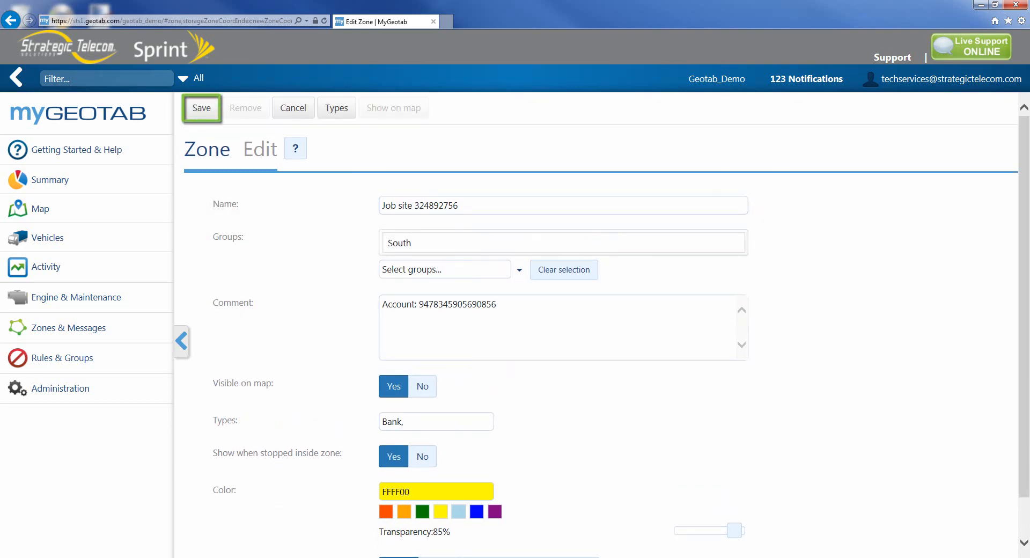
pyautogui.click(202, 108)
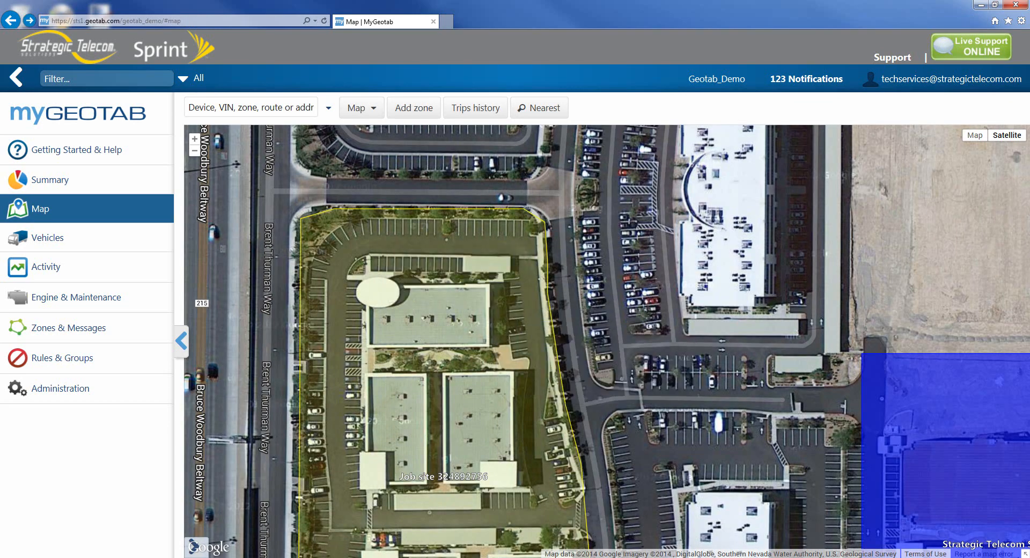
# - Reopen the zone from the map for editing, set its colour to blue 0000FF and save it
pyautogui.scroll(-1, 607, 269)
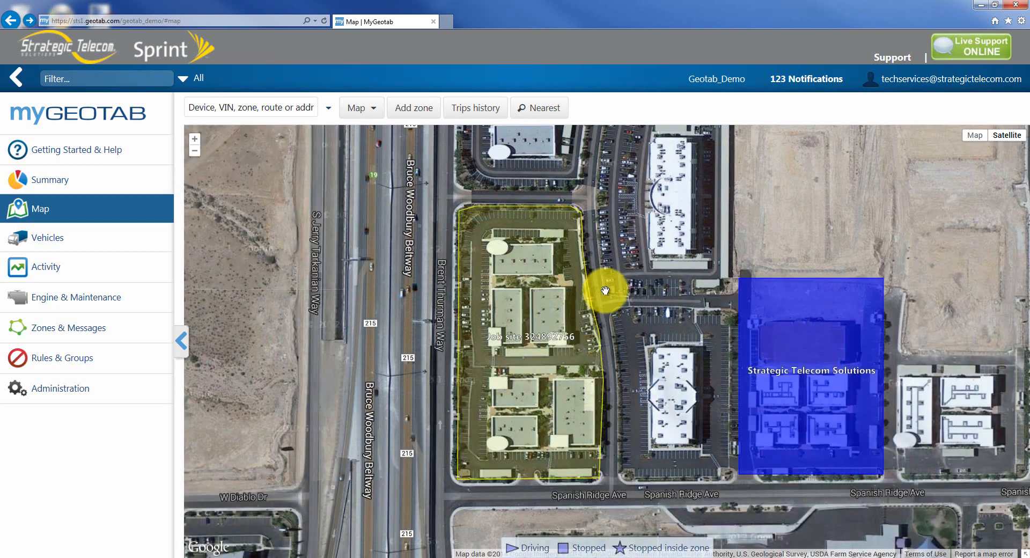
pyautogui.moveTo(592, 316)
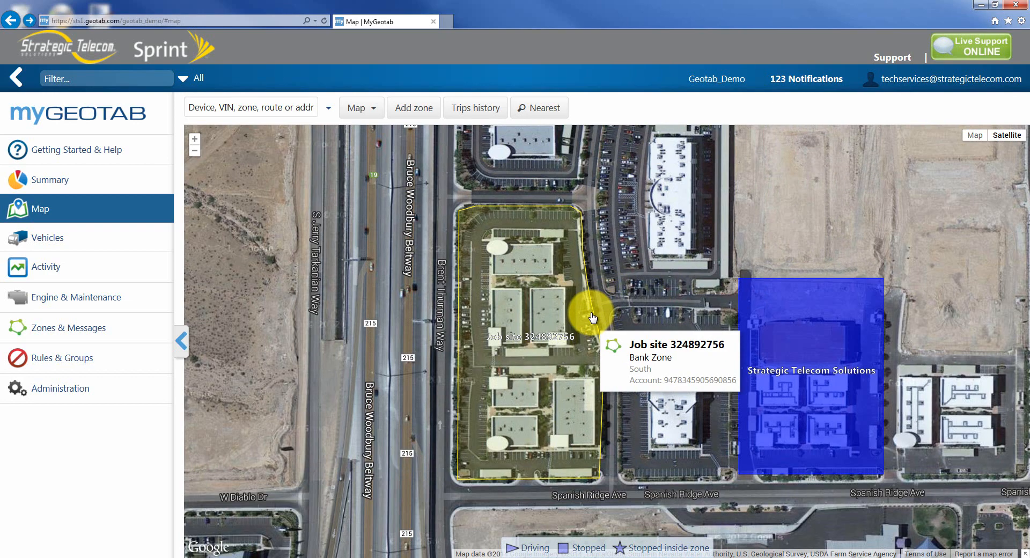
pyautogui.click(592, 318)
pyautogui.click(626, 352)
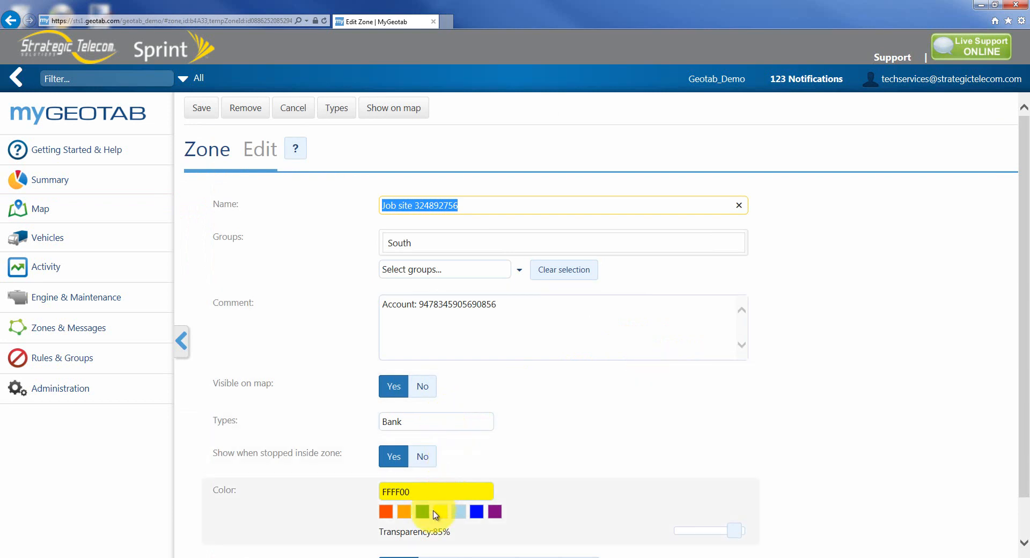
pyautogui.click(404, 511)
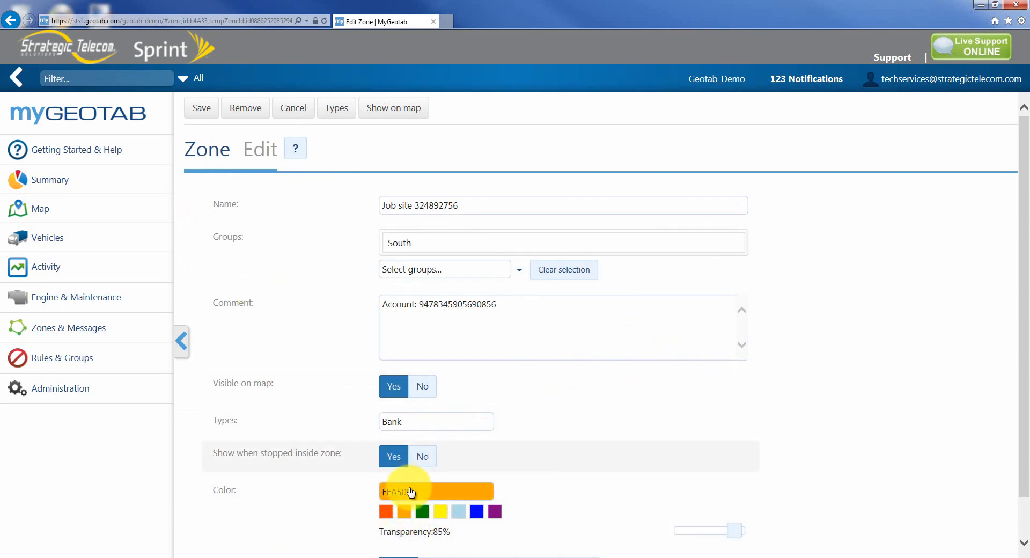
pyautogui.click(495, 514)
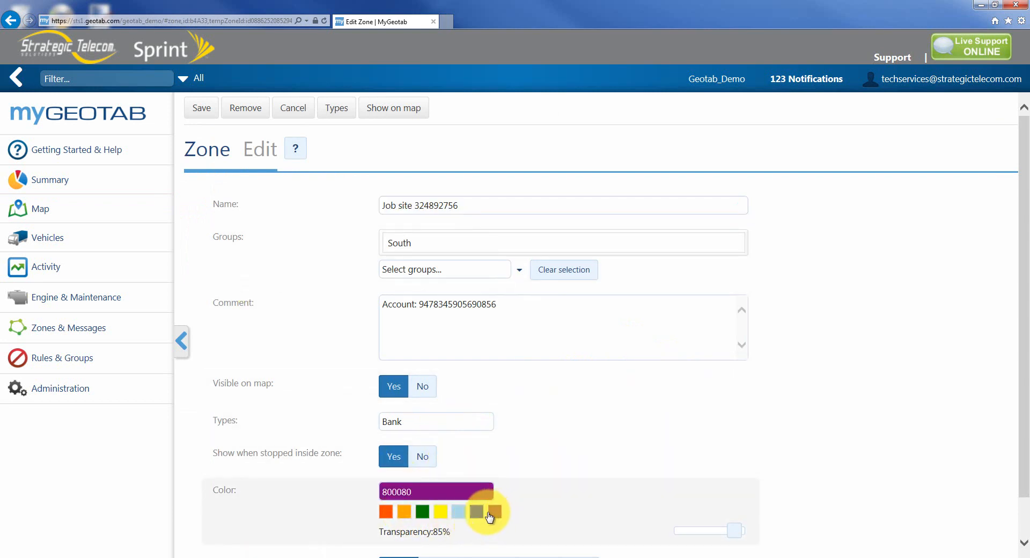
pyautogui.click(458, 513)
pyautogui.click(475, 512)
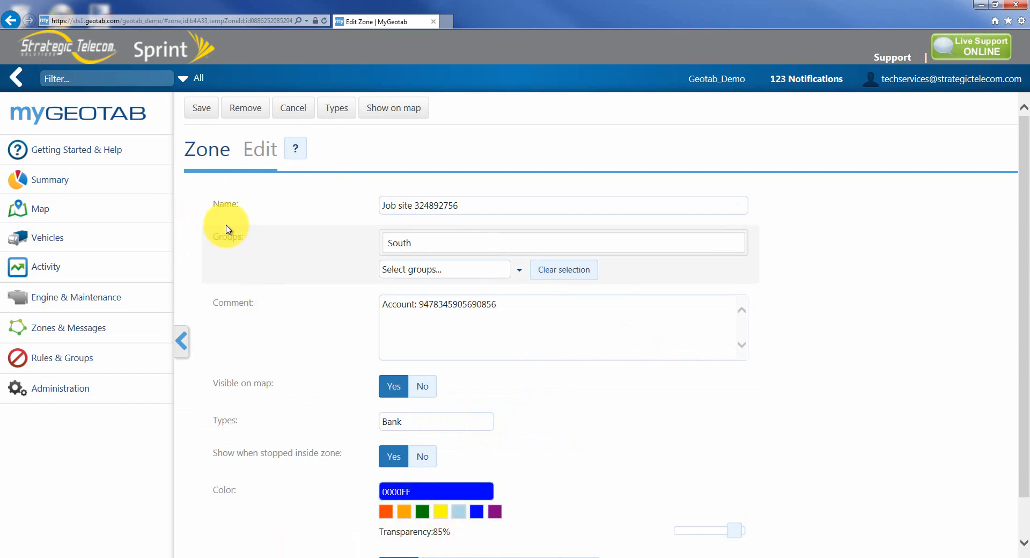
pyautogui.click(198, 107)
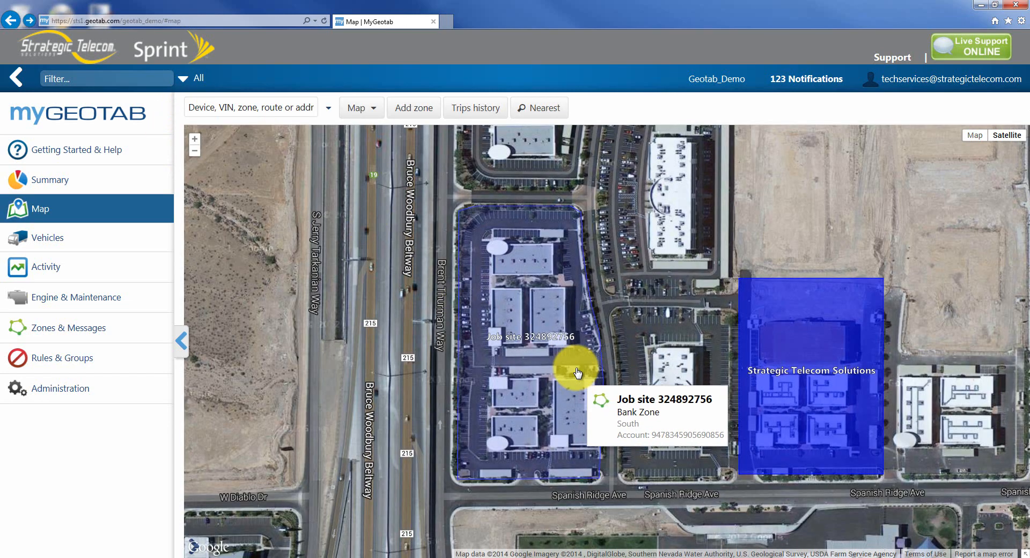
# - Change the zone's shape, dragging its eastern points out to cover the neighbouring block, and save it
pyautogui.click(577, 372)
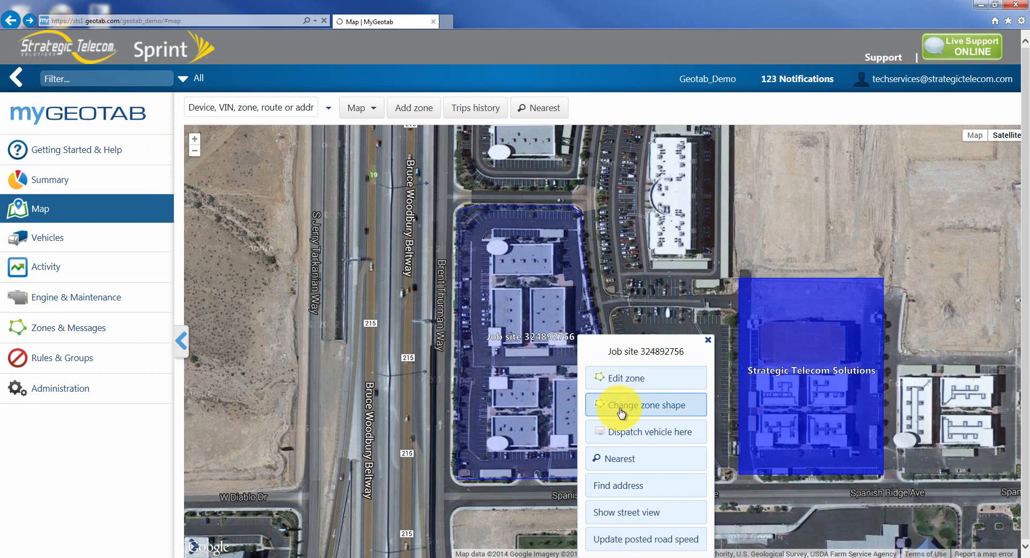
pyautogui.click(621, 412)
pyautogui.scroll(-2, 616, 409)
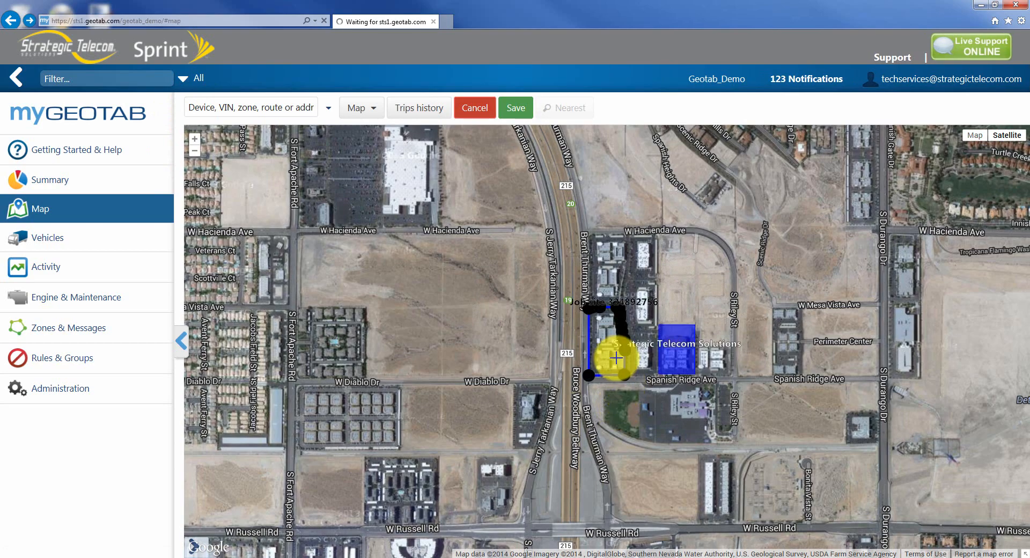
pyautogui.scroll(2, 613, 350)
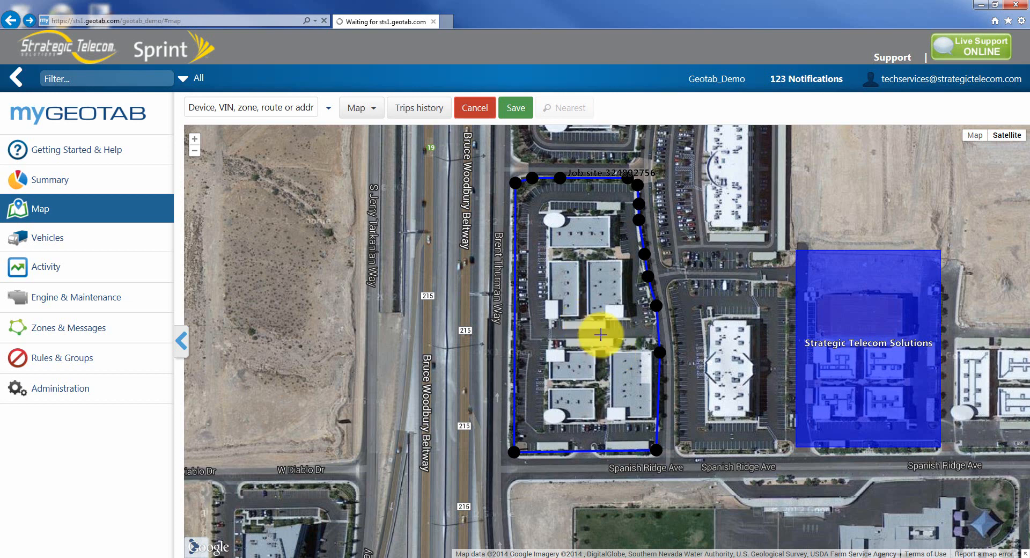
pyautogui.click(659, 354)
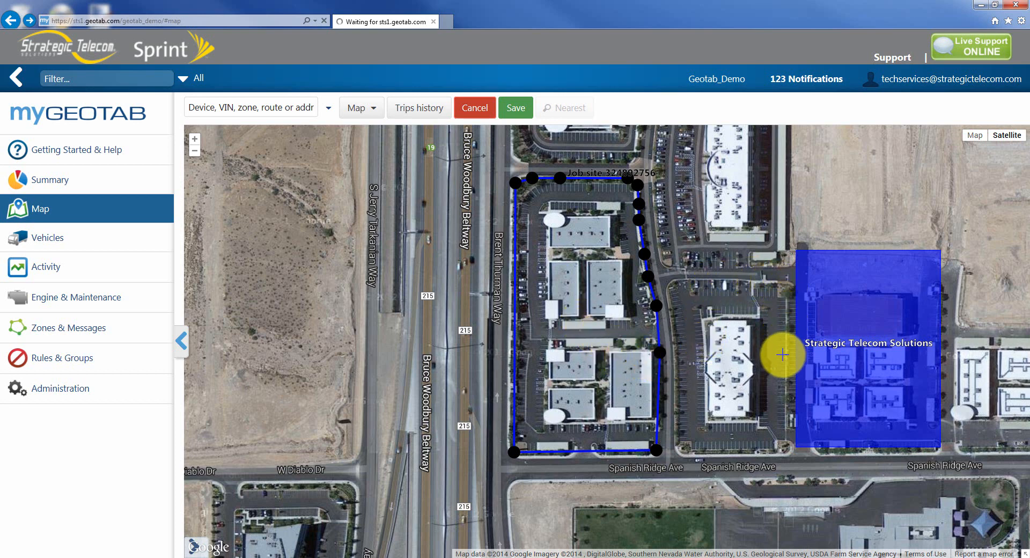
pyautogui.moveTo(655, 307); pyautogui.dragTo(699, 283)
pyautogui.moveTo(661, 351); pyautogui.dragTo(788, 282)
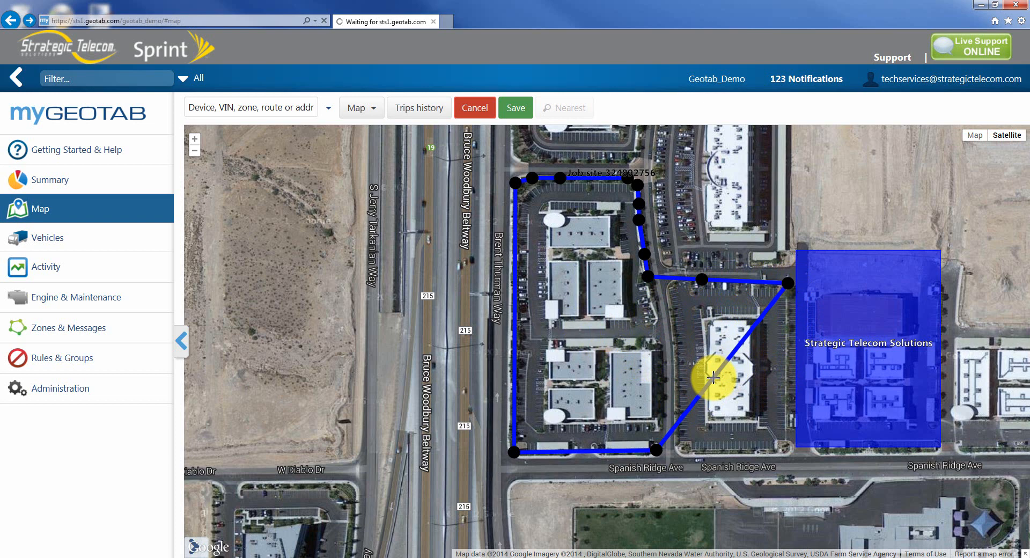
pyautogui.moveTo(713, 377); pyautogui.dragTo(791, 454)
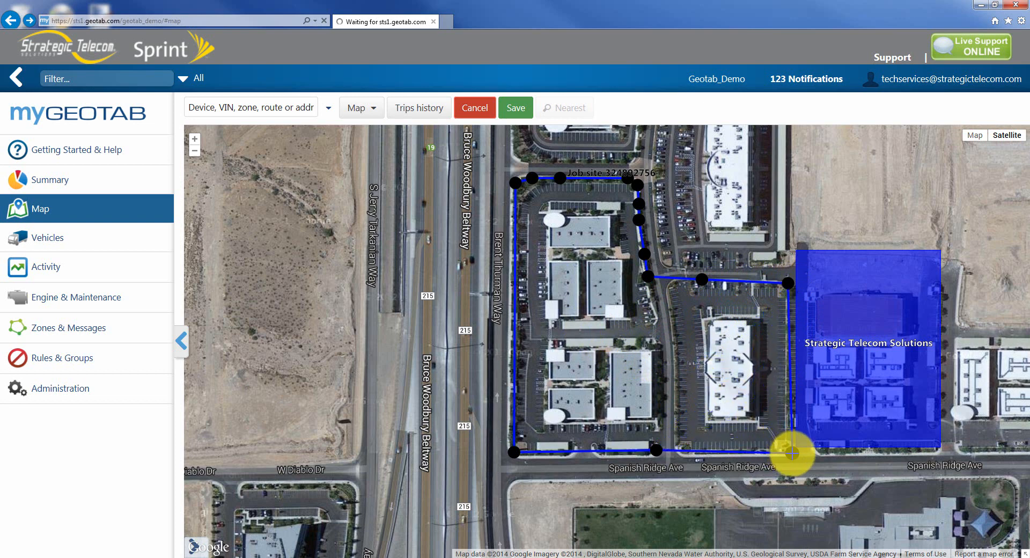
pyautogui.click(511, 109)
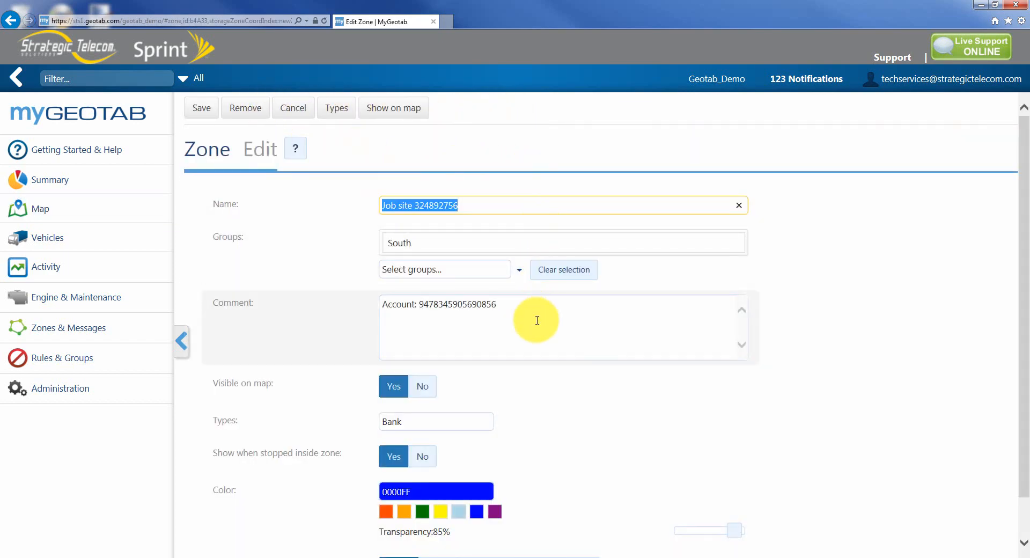
pyautogui.click(202, 109)
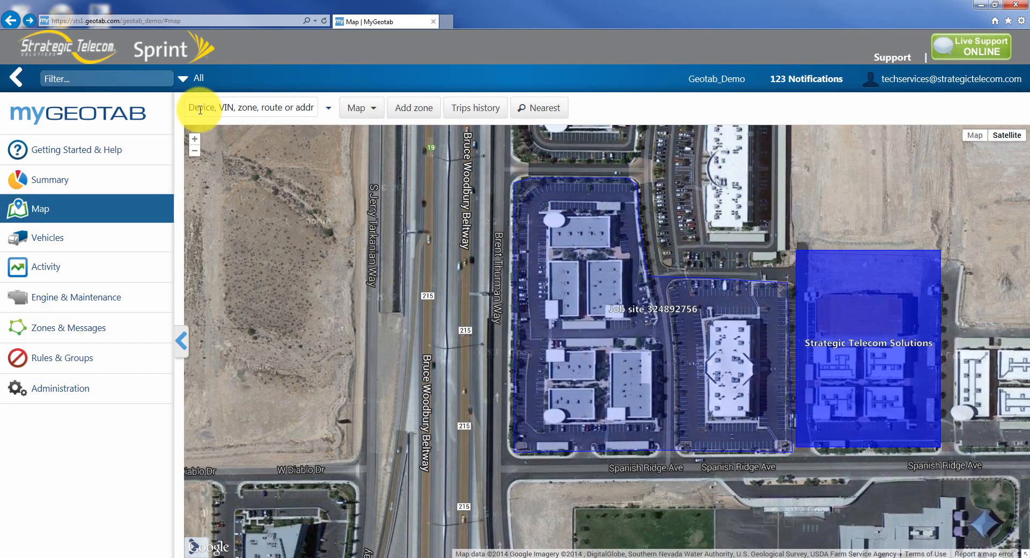
# - Inspect the job site zone on the map, in the Zones list and its type options
pyautogui.click(702, 363)
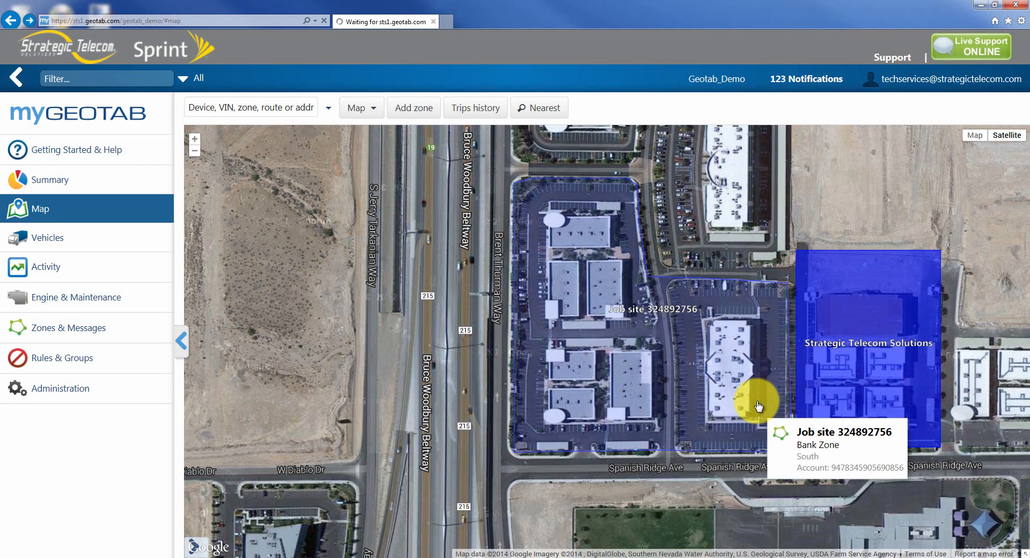
pyautogui.click(81, 334)
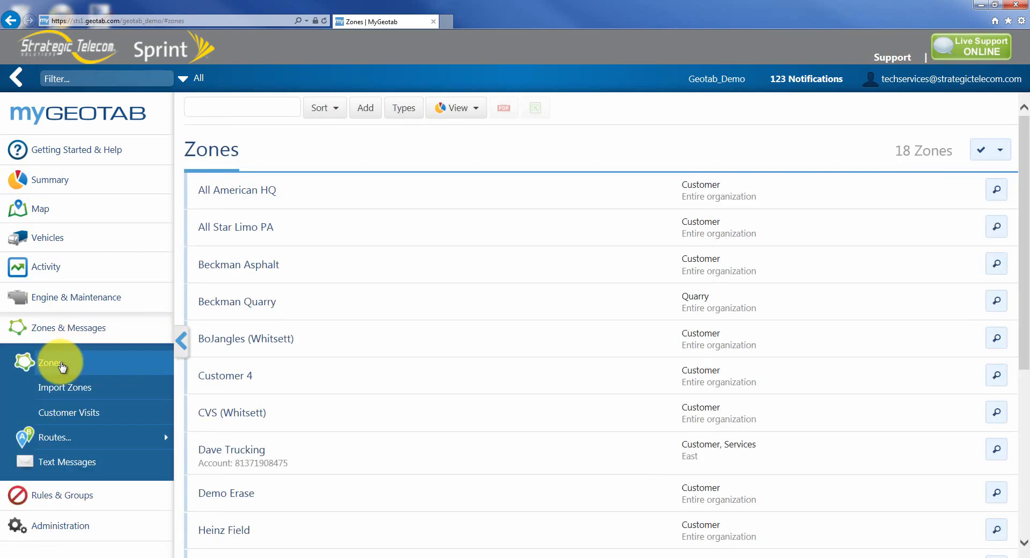
pyautogui.scroll(-5, 258, 234)
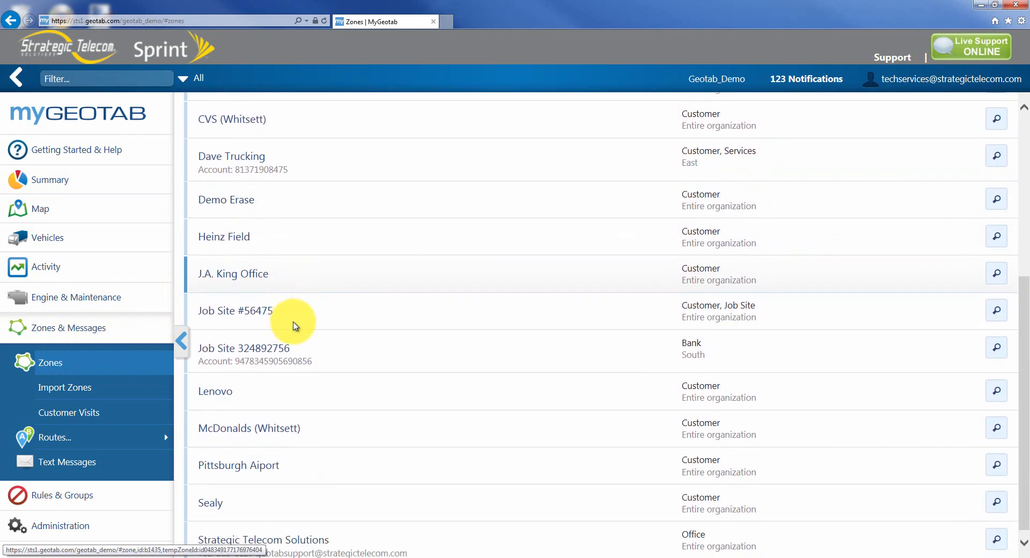
pyautogui.click(309, 347)
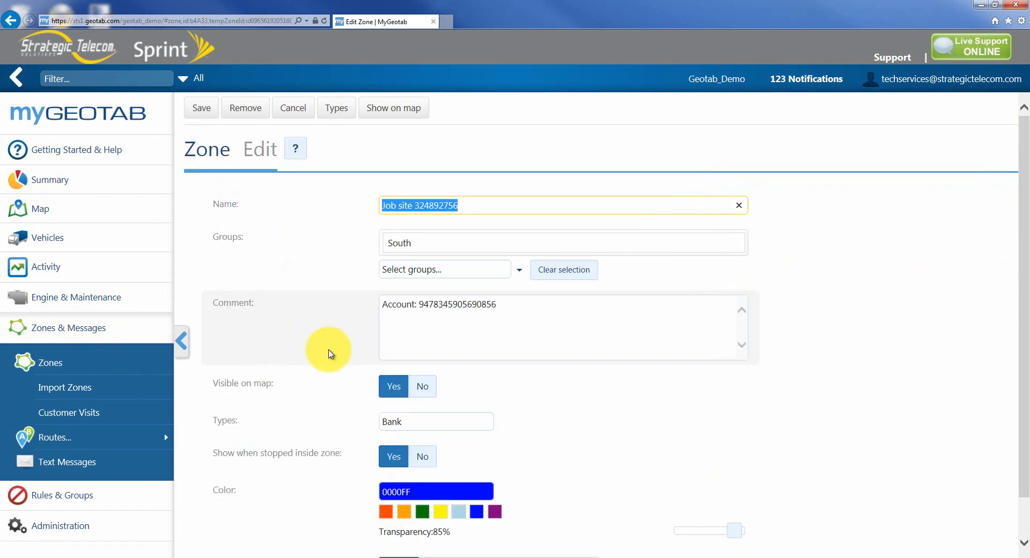
pyautogui.click(459, 424)
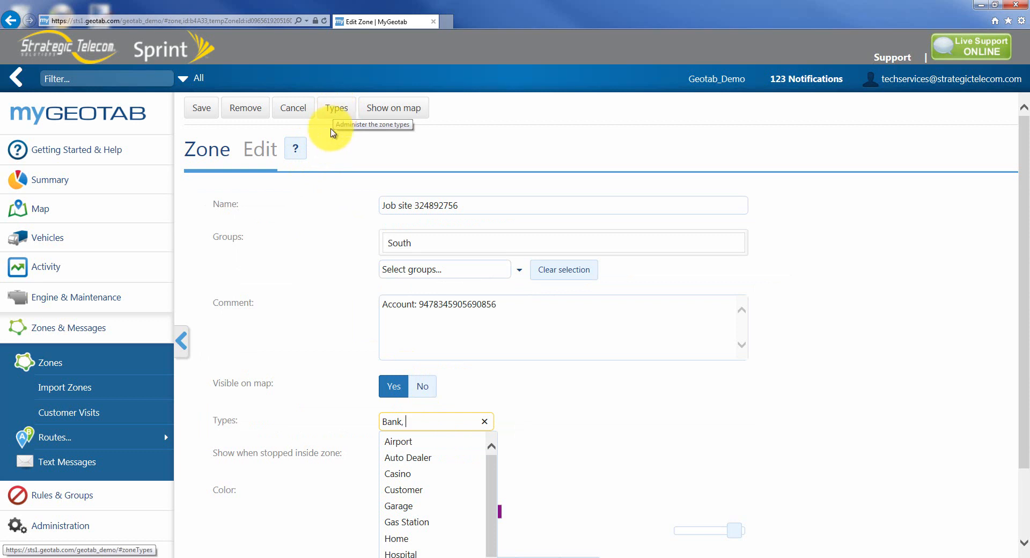
pyautogui.click(103, 359)
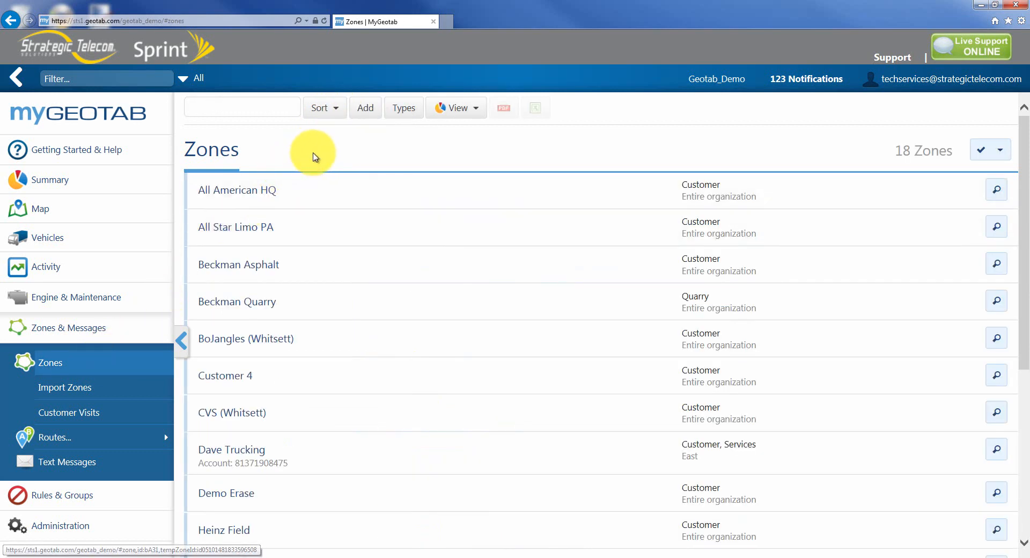
# - Add a new zone type named Vendor
pyautogui.click(404, 109)
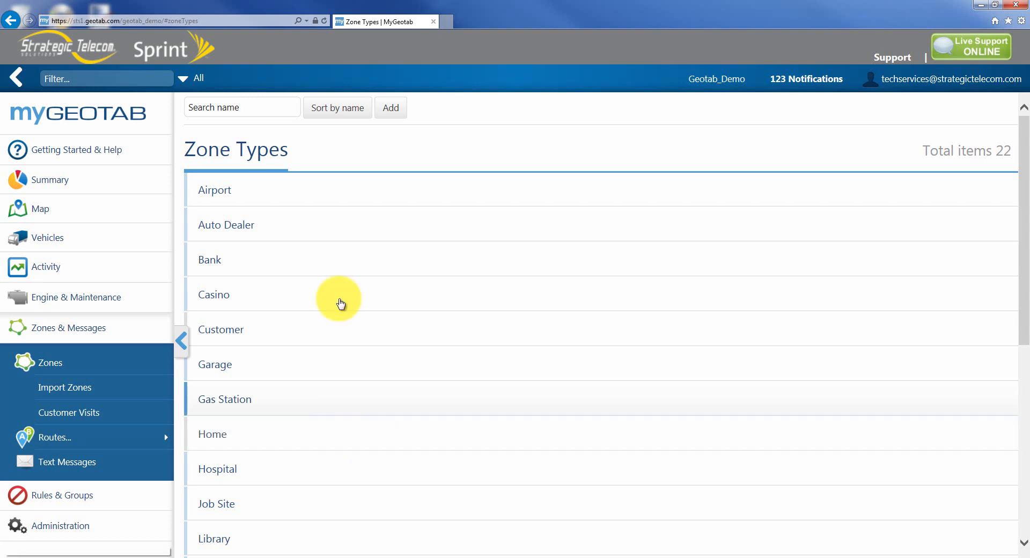
pyautogui.click(391, 112)
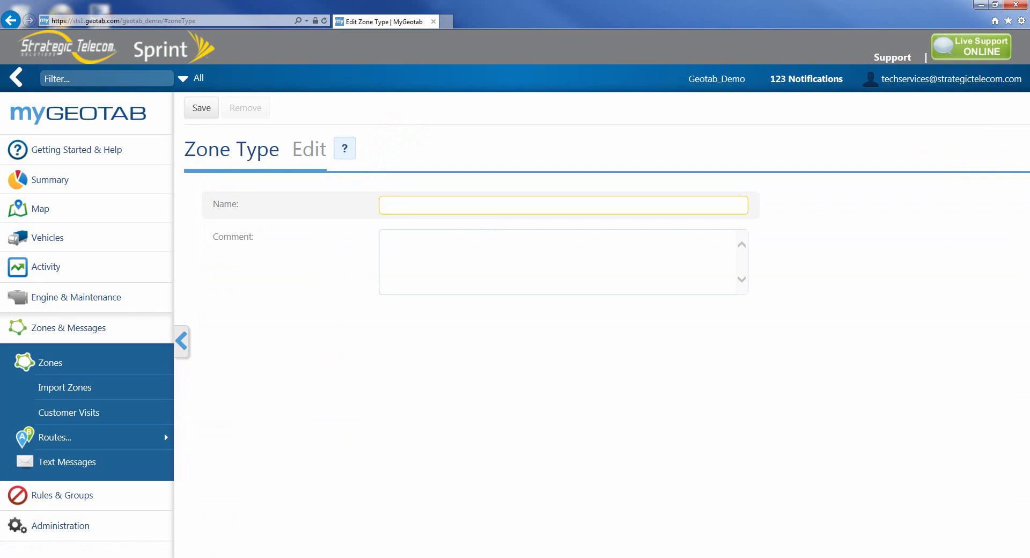
pyautogui.write('Vendor')
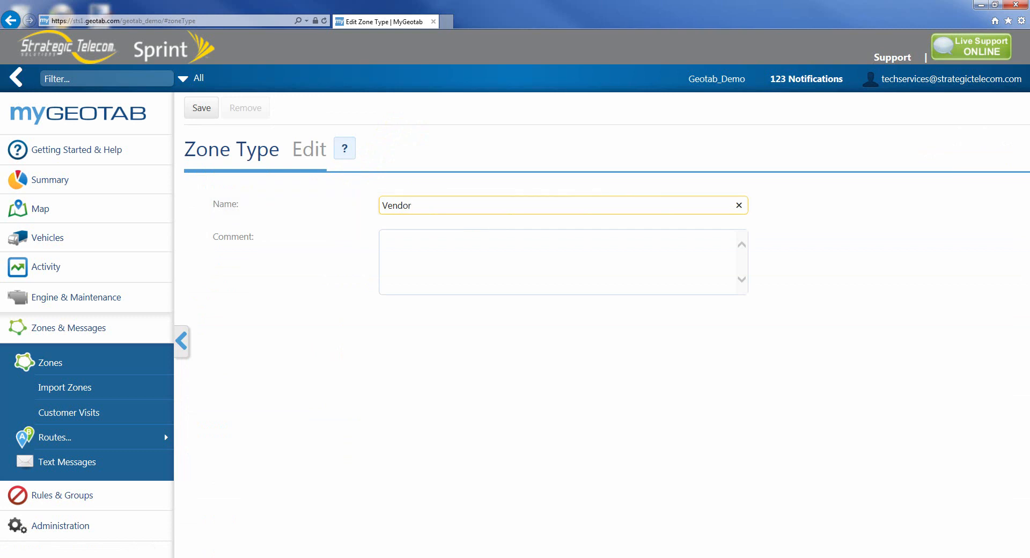
pyautogui.press('Return')
pyautogui.scroll(-8, 376, 366)
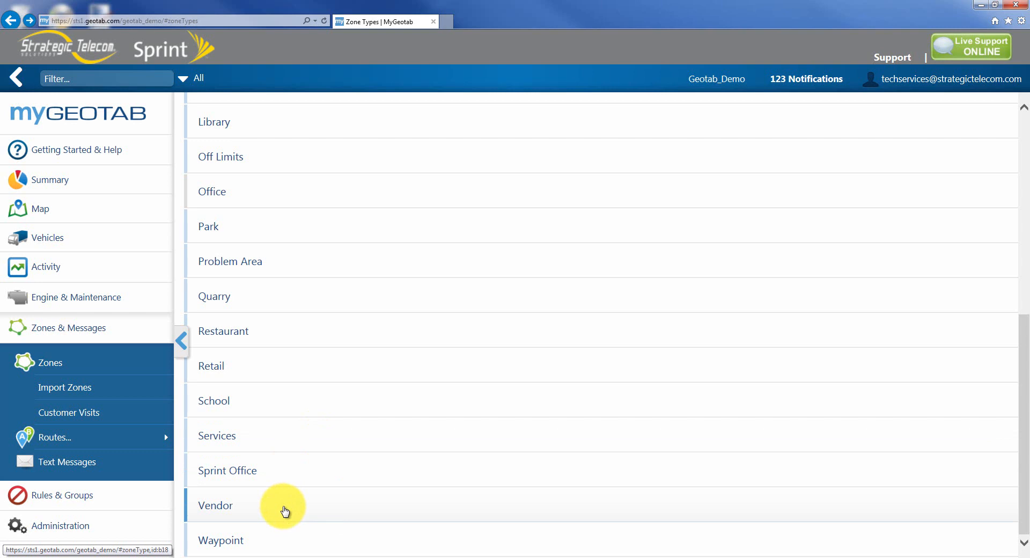
# - Open the Live Support contact form from the map page
pyautogui.click(72, 208)
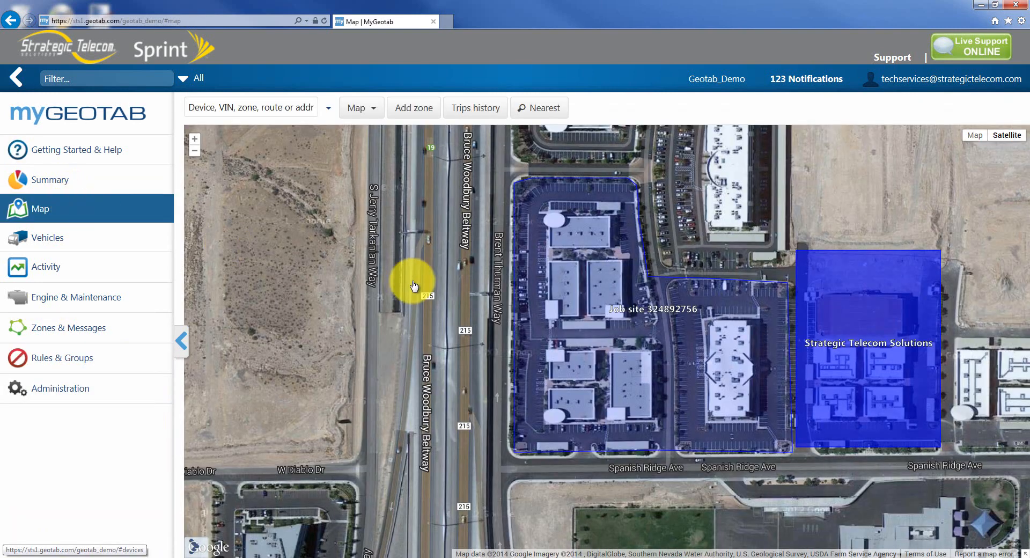
pyautogui.moveTo(827, 363)
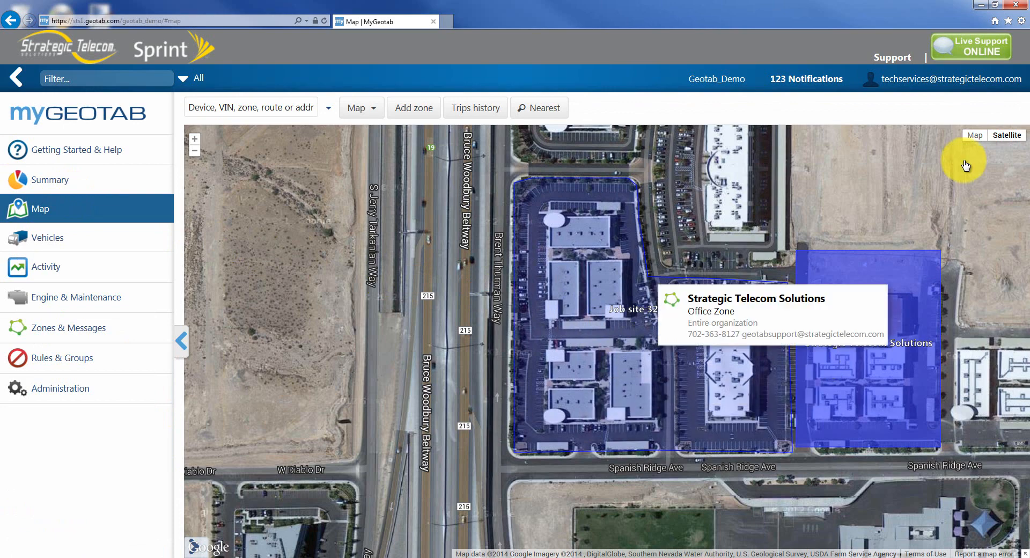
pyautogui.click(981, 54)
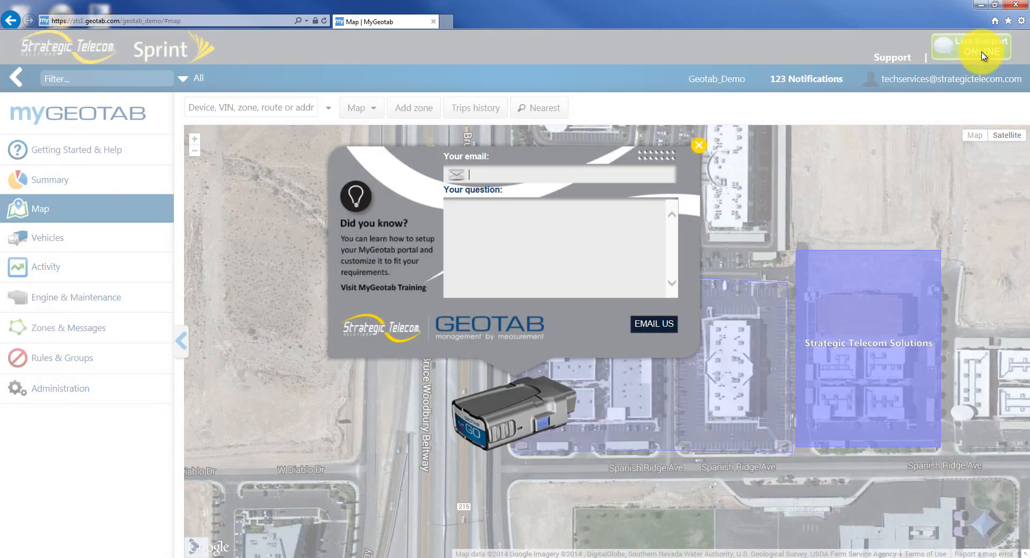